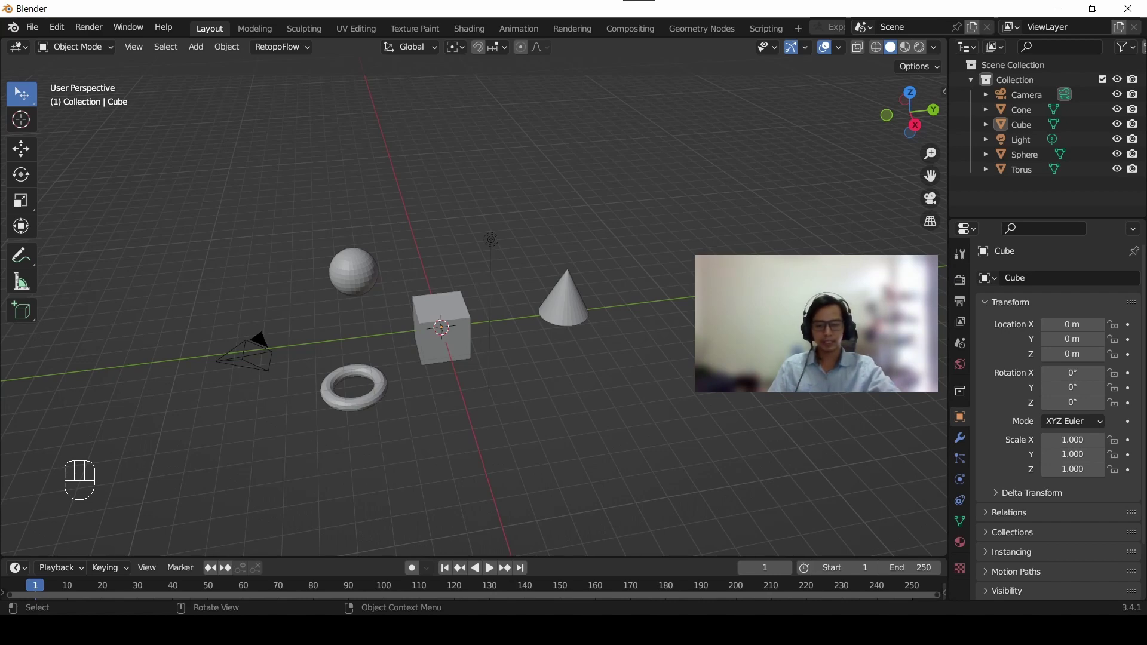
# Select the Cone, then Torus and Sphere in the Outliner, and deselect in empty viewport space.
pyautogui.click(571, 306)
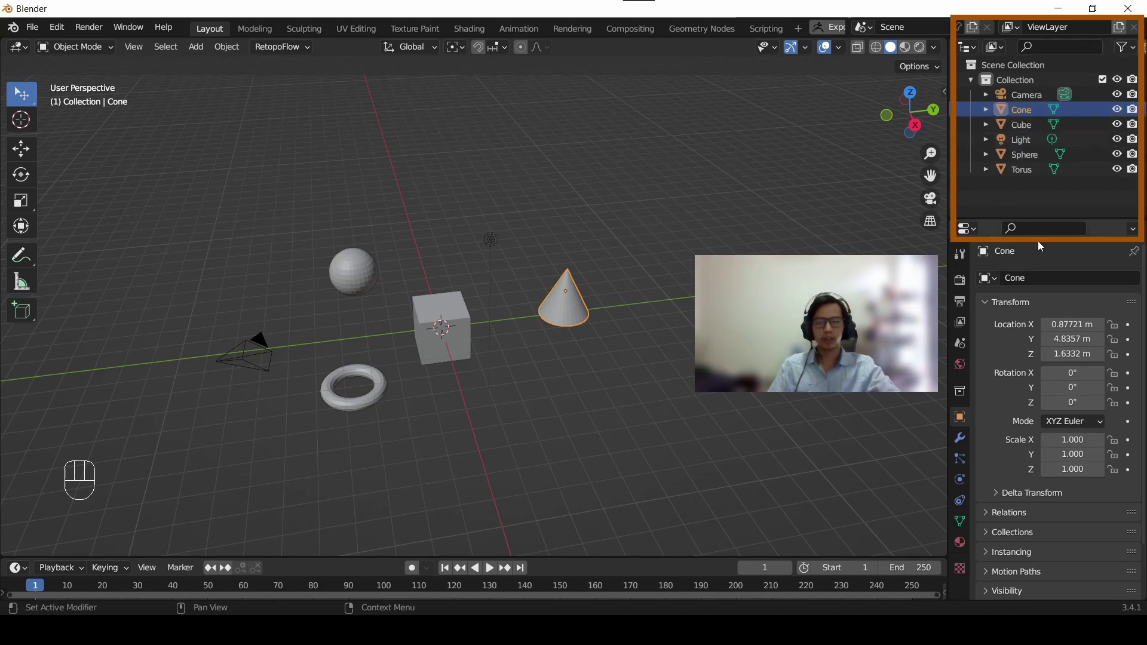
pyautogui.click(1019, 173)
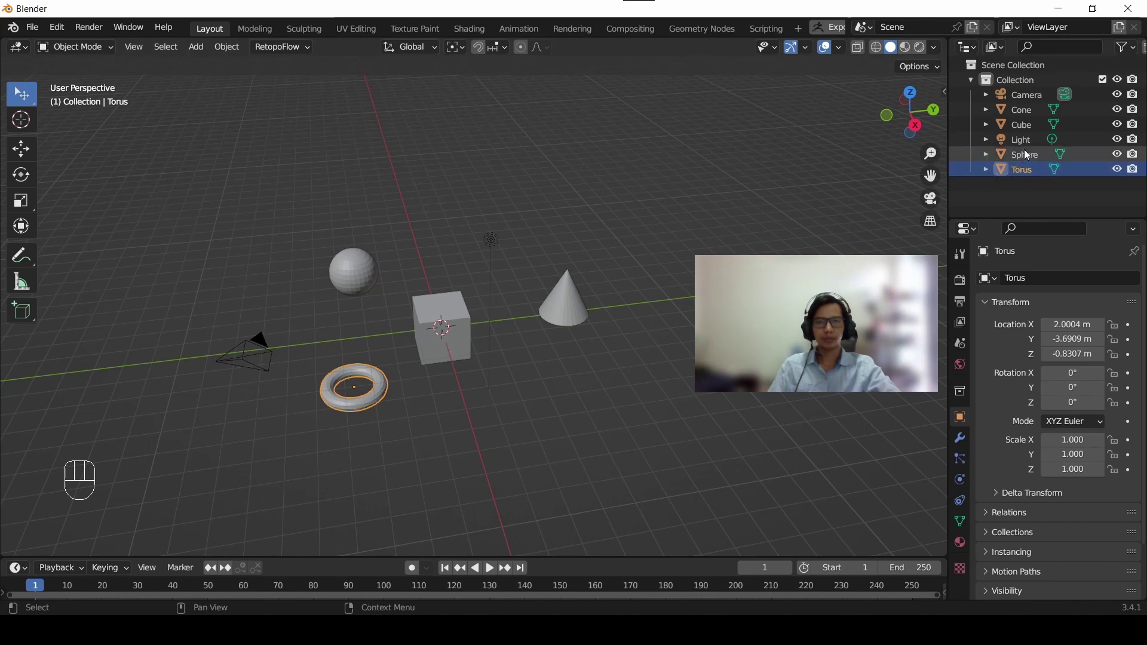
pyautogui.click(1024, 156)
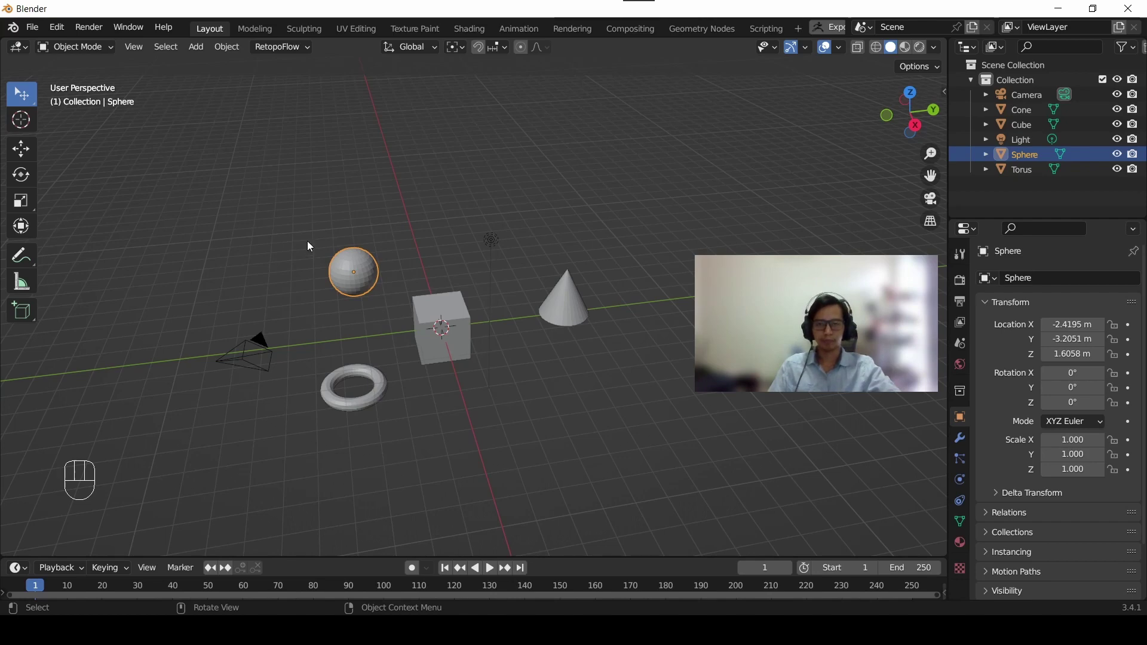
pyautogui.click(330, 235)
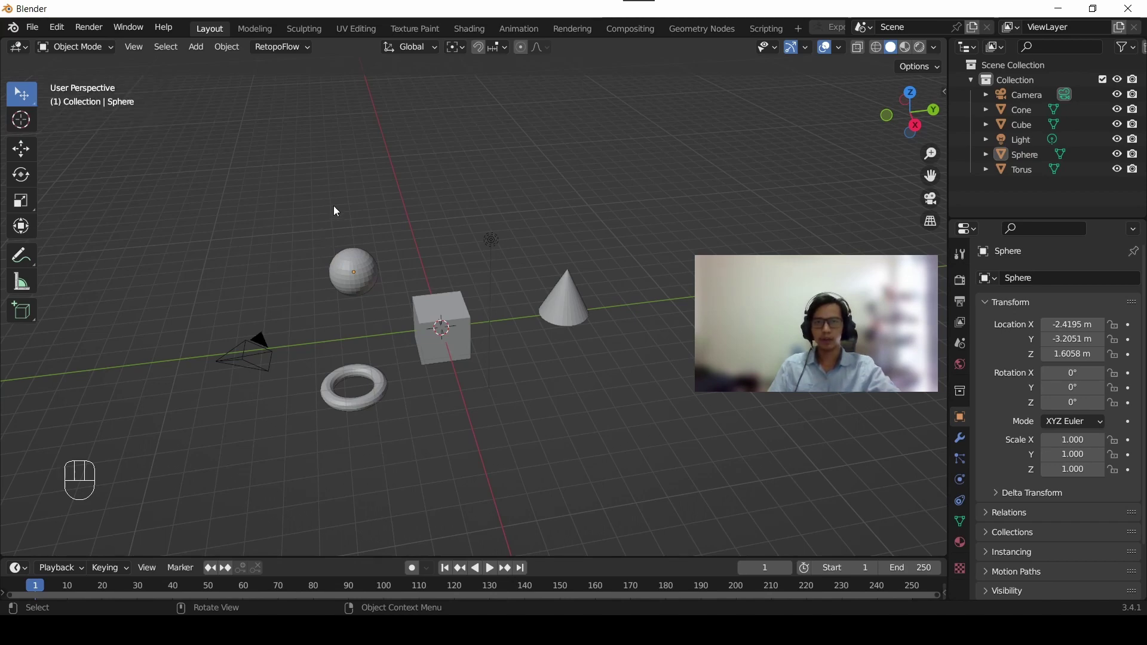
# Click-select the sphere, cube, cone and torus one after another.
pyautogui.click(352, 262)
pyautogui.click(440, 310)
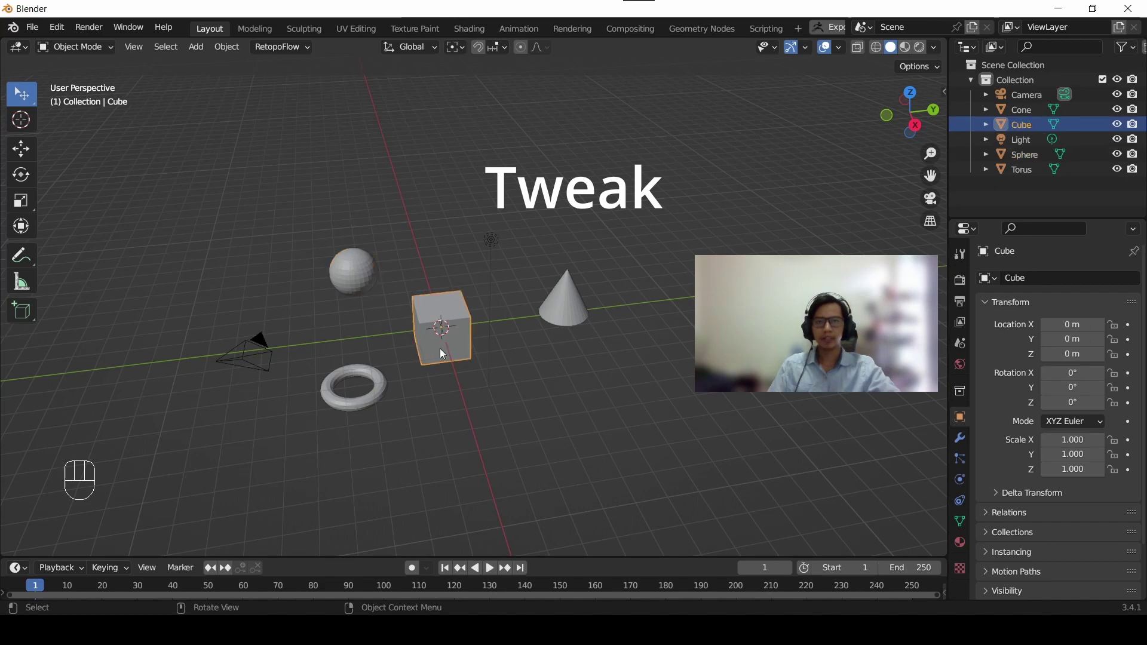
pyautogui.click(560, 307)
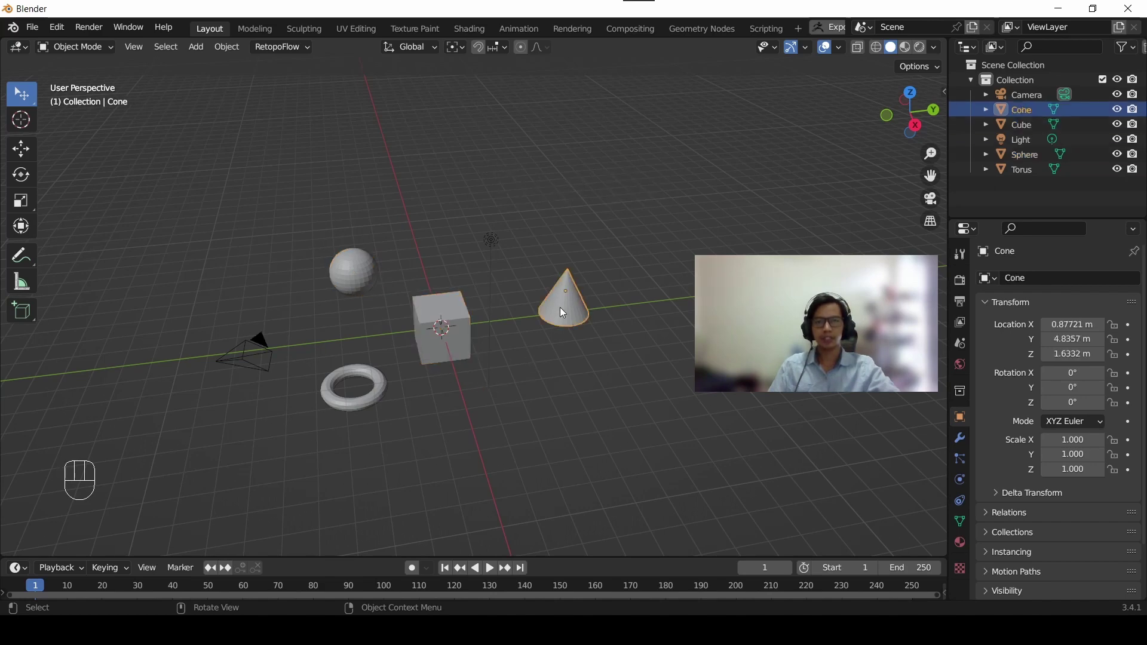
pyautogui.click(382, 387)
# With Select Box, box-select all objects, then only the cone, cube and light, and deselect.
pyautogui.moveTo(23, 105); pyautogui.dragTo(95, 128)
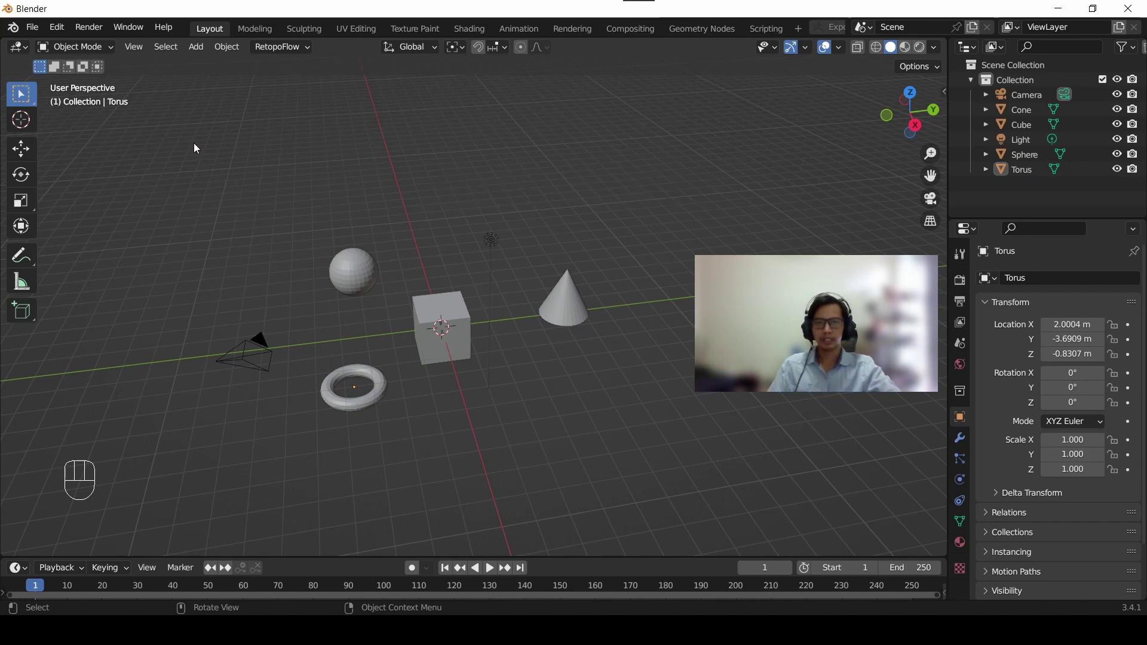
pyautogui.moveTo(174, 131); pyautogui.dragTo(669, 530)
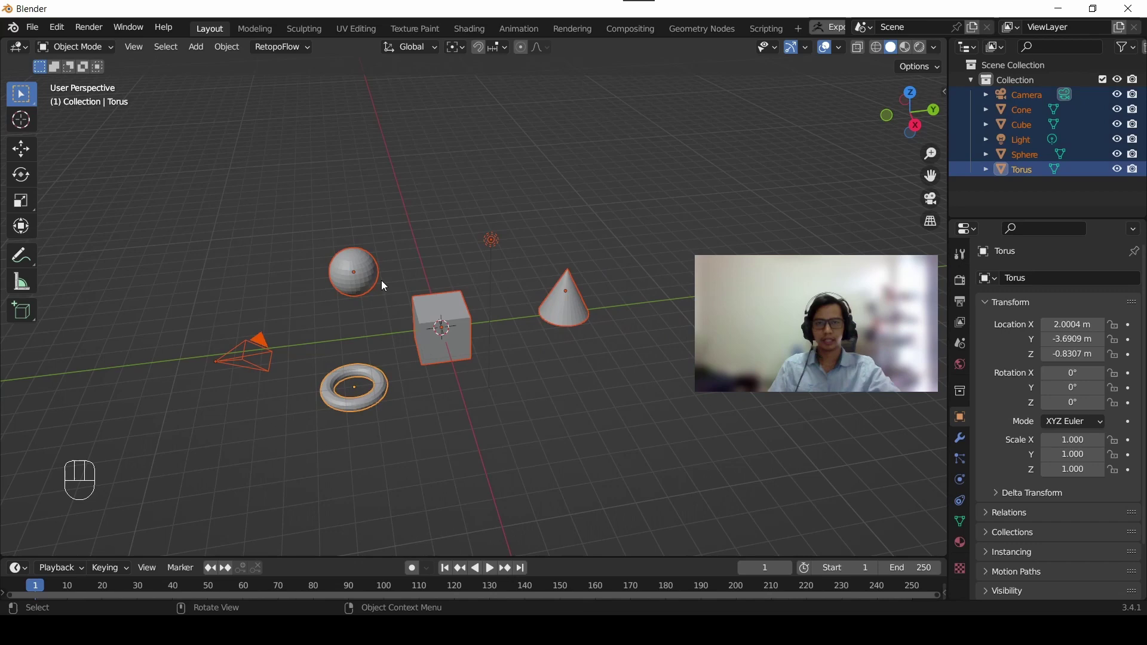
pyautogui.moveTo(400, 173); pyautogui.dragTo(694, 423)
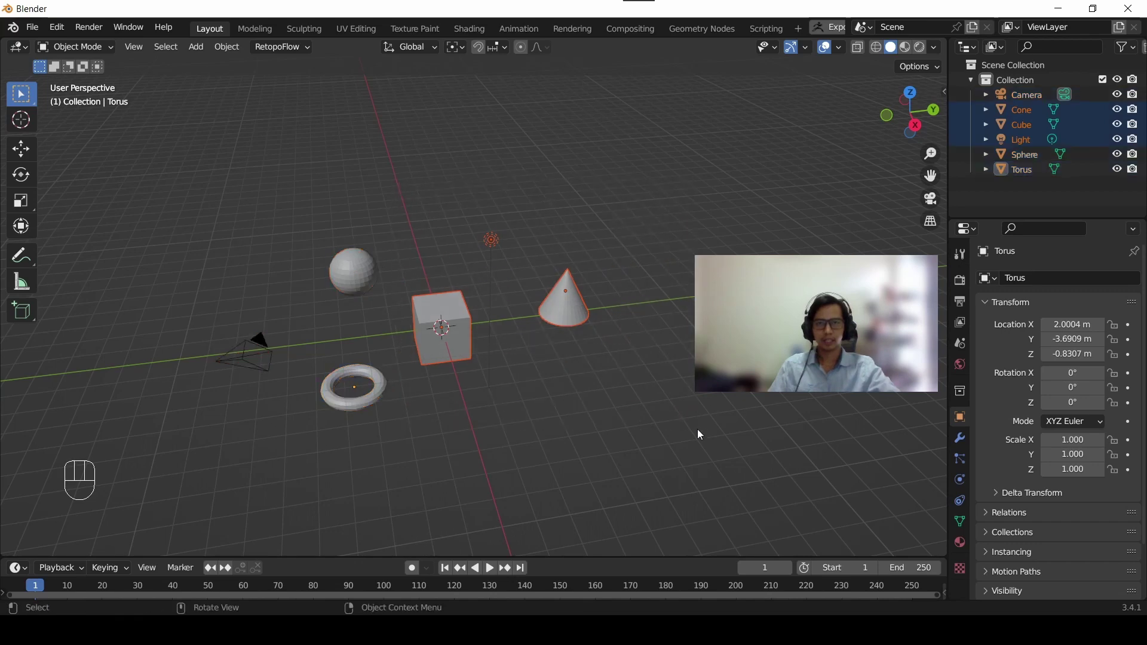
pyautogui.click(414, 254)
# With Select Circle, select the camera plus cube, light and cone, then the sphere and cube.
pyautogui.moveTo(20, 96)
pyautogui.mouseDown()
pyautogui.moveTo(51, 97)
pyautogui.moveTo(73, 158)
pyautogui.mouseUp()
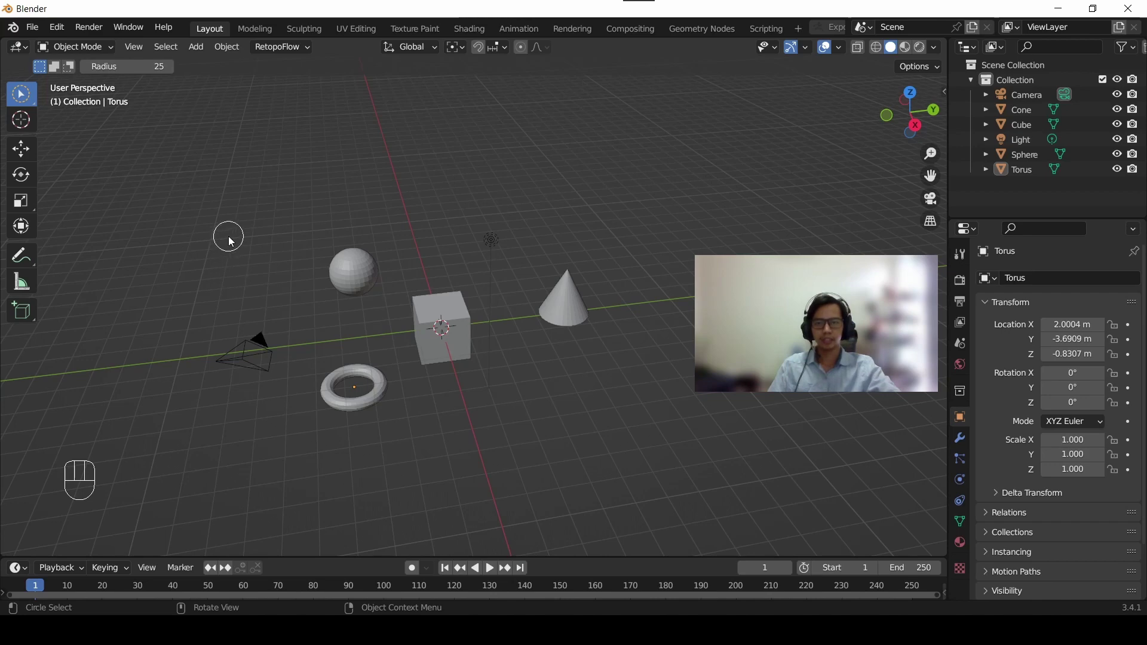
pyautogui.moveTo(241, 286)
pyautogui.mouseDown()
pyautogui.moveTo(251, 334)
pyautogui.moveTo(223, 380)
pyautogui.moveTo(305, 325)
pyautogui.moveTo(337, 240)
pyautogui.moveTo(352, 382)
pyautogui.moveTo(371, 340)
pyautogui.mouseUp()
pyautogui.moveTo(422, 291)
pyautogui.mouseDown()
pyautogui.moveTo(457, 361)
pyautogui.moveTo(497, 207)
pyautogui.moveTo(541, 220)
pyautogui.moveTo(577, 290)
pyautogui.moveTo(579, 332)
pyautogui.moveTo(551, 378)
pyautogui.moveTo(388, 379)
pyautogui.moveTo(239, 357)
pyautogui.moveTo(250, 282)
pyautogui.moveTo(343, 233)
pyautogui.mouseUp()
pyautogui.click(375, 190)
pyautogui.moveTo(378, 192)
pyautogui.mouseDown()
pyautogui.moveTo(368, 281)
pyautogui.moveTo(426, 331)
pyautogui.moveTo(461, 307)
pyautogui.mouseUp()
pyautogui.click(432, 219)
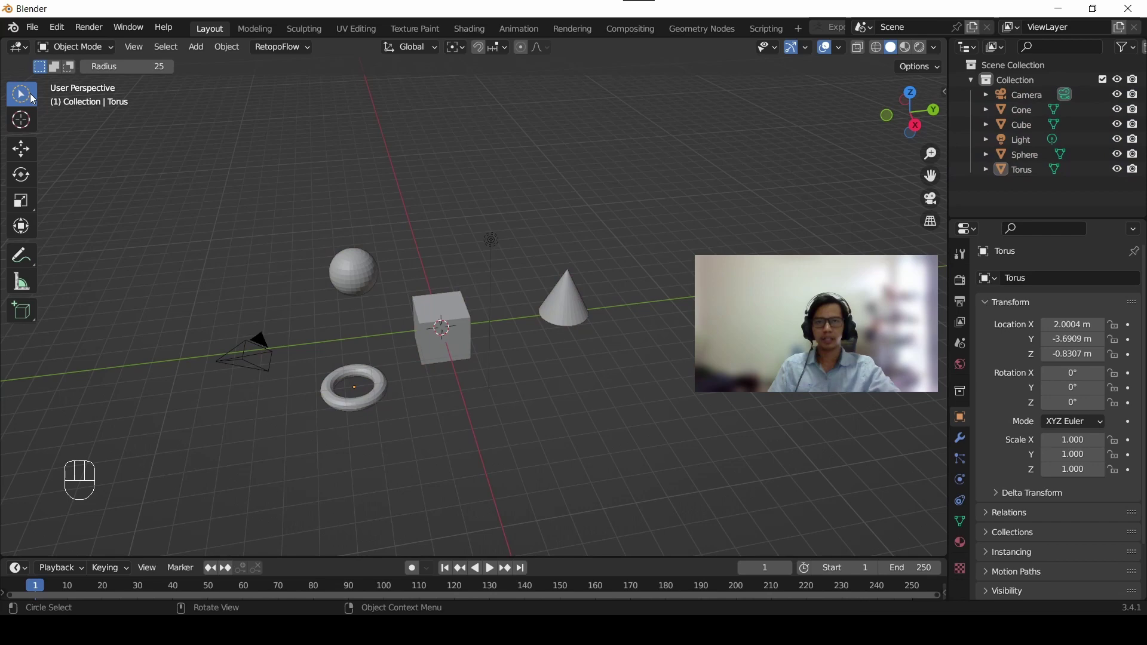
# With Select Lasso, lasso several groups of objects, then deselect them.
pyautogui.moveTo(30, 93); pyautogui.dragTo(125, 192)
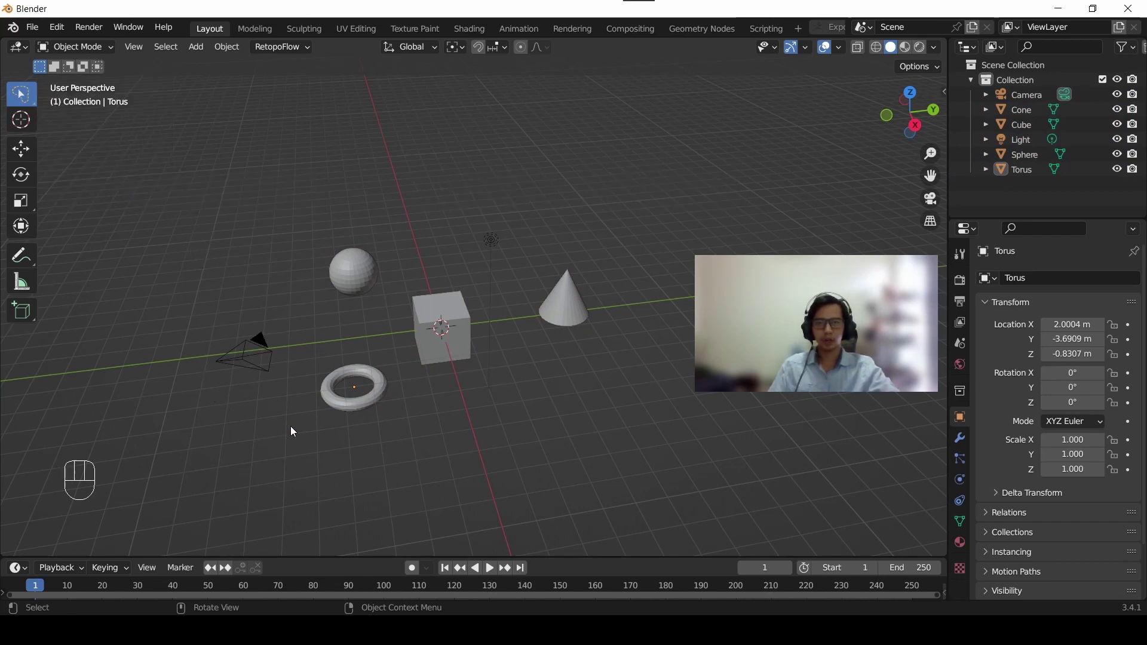
pyautogui.moveTo(303, 383)
pyautogui.mouseDown()
pyautogui.moveTo(184, 382)
pyautogui.moveTo(264, 289)
pyautogui.moveTo(310, 286)
pyautogui.moveTo(393, 233)
pyautogui.moveTo(402, 299)
pyautogui.moveTo(621, 298)
pyautogui.moveTo(363, 471)
pyautogui.moveTo(161, 461)
pyautogui.mouseUp()
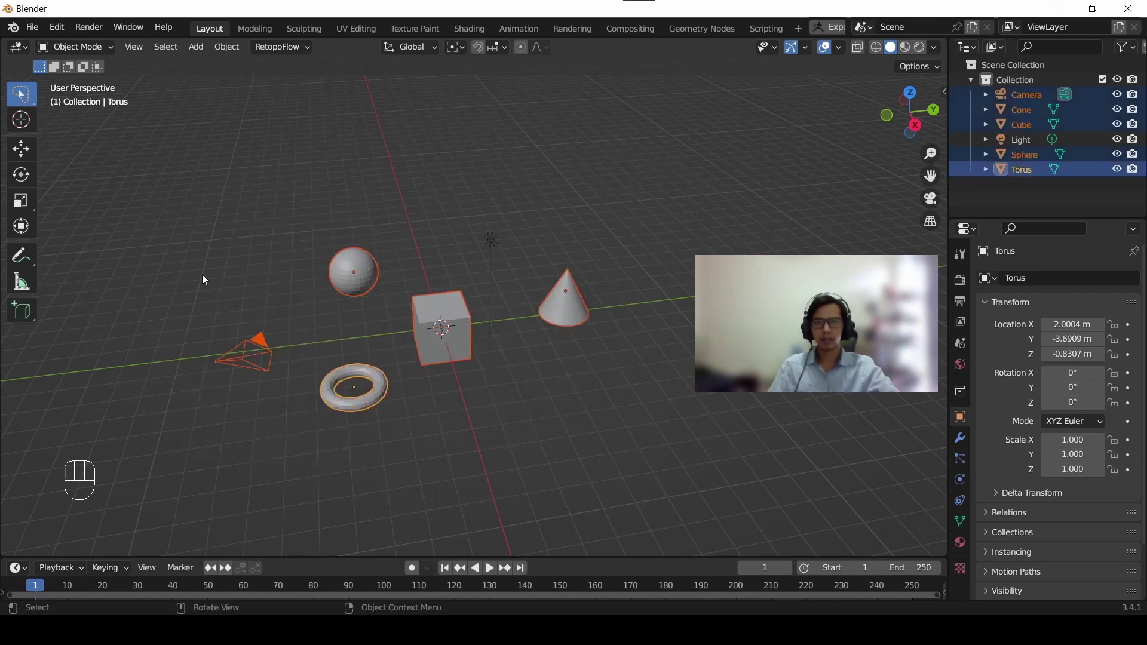
pyautogui.moveTo(251, 239)
pyautogui.mouseDown()
pyautogui.moveTo(538, 455)
pyautogui.moveTo(318, 102)
pyautogui.moveTo(236, 236)
pyautogui.mouseUp()
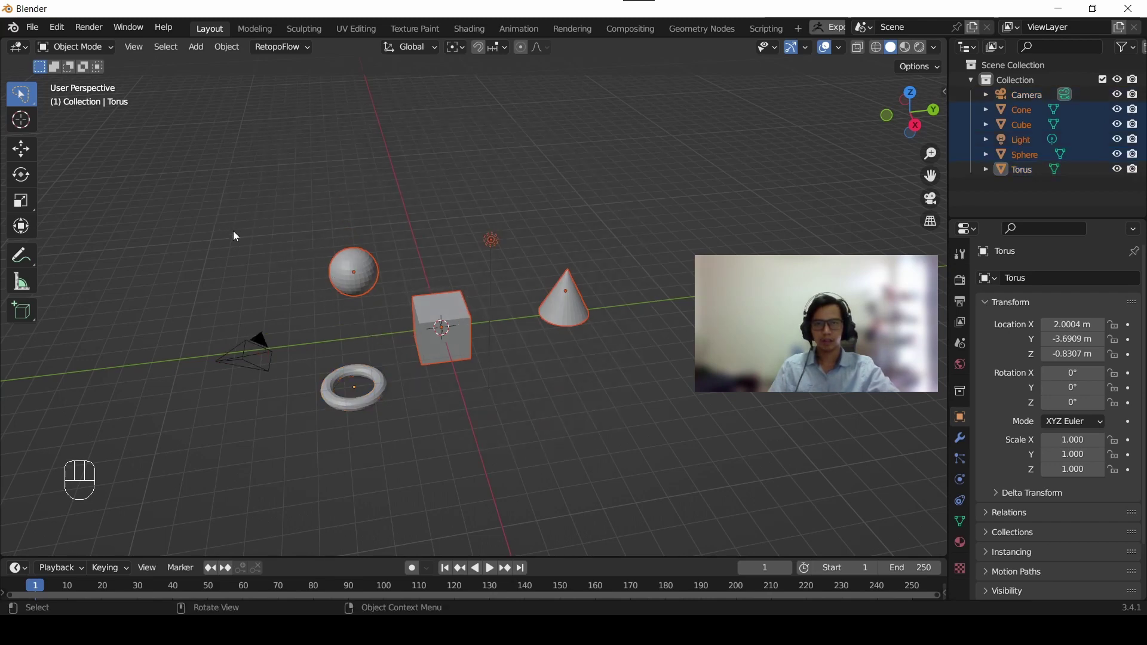
pyautogui.click(275, 227)
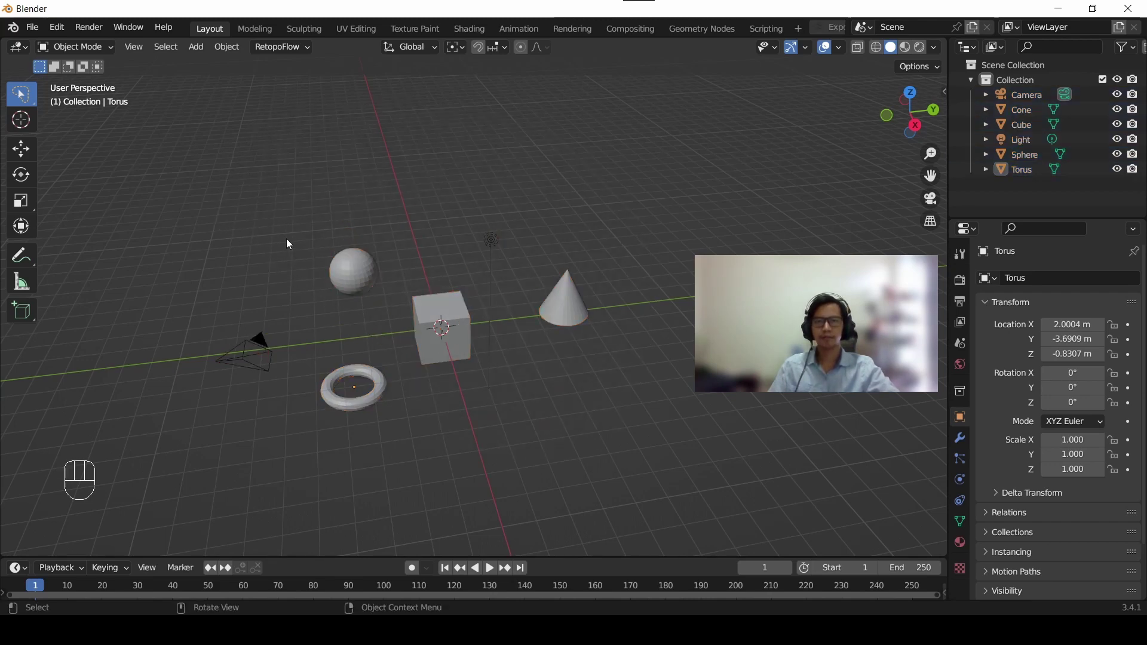
# Switch back to Tweak selection and click the sphere, then the cube.
pyautogui.click(30, 99)
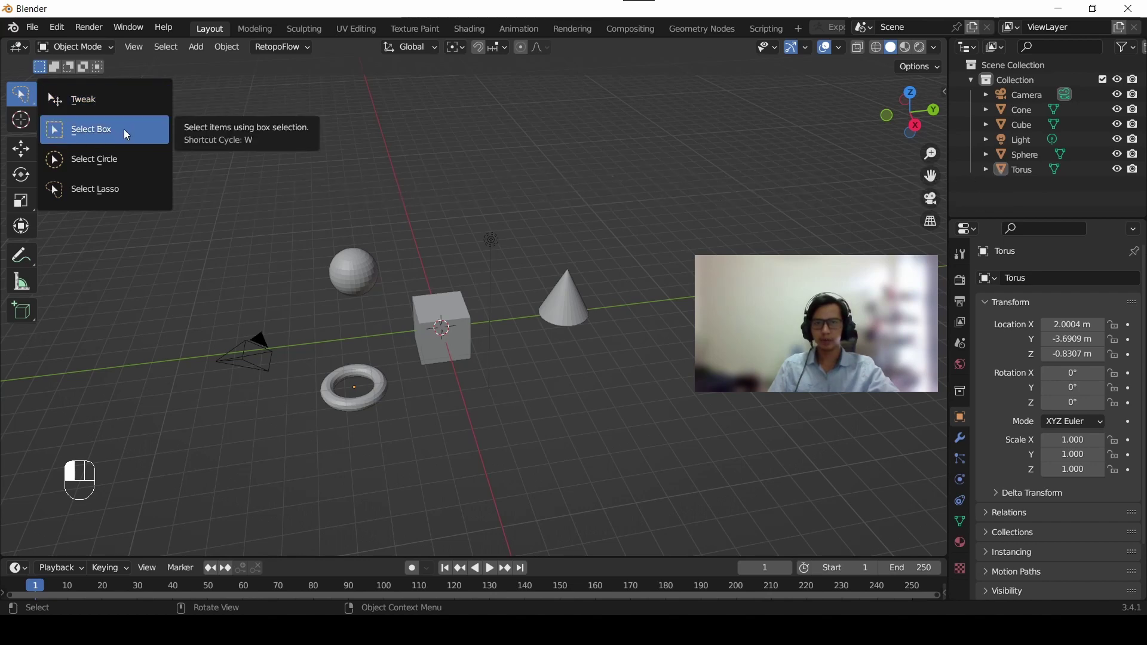
pyautogui.click(124, 107)
pyautogui.click(351, 269)
pyautogui.click(457, 318)
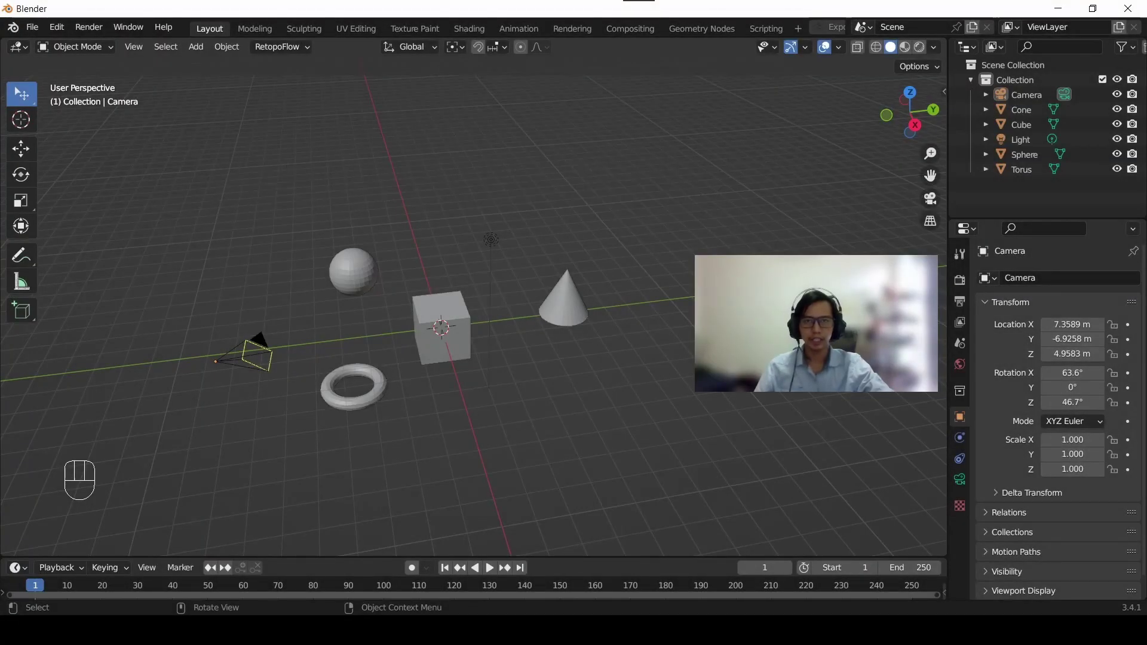
# Shift-click the cone, cube, sphere and torus in the viewport, making torus active, then deselect.
pyautogui.click(561, 308)
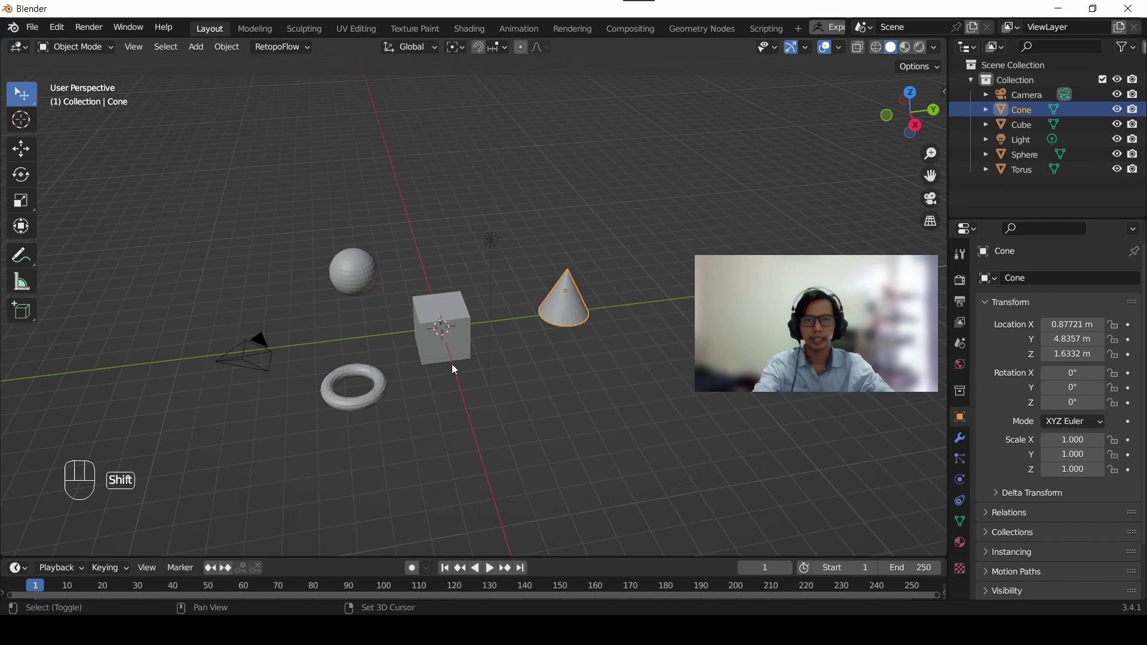
pyautogui.keyDown('shift'); pyautogui.click(442, 333); pyautogui.keyUp('shift')
pyautogui.keyDown('shift'); pyautogui.click(350, 274); pyautogui.keyUp('shift')
pyautogui.keyDown('shift'); pyautogui.click(371, 375); pyautogui.keyUp('shift')
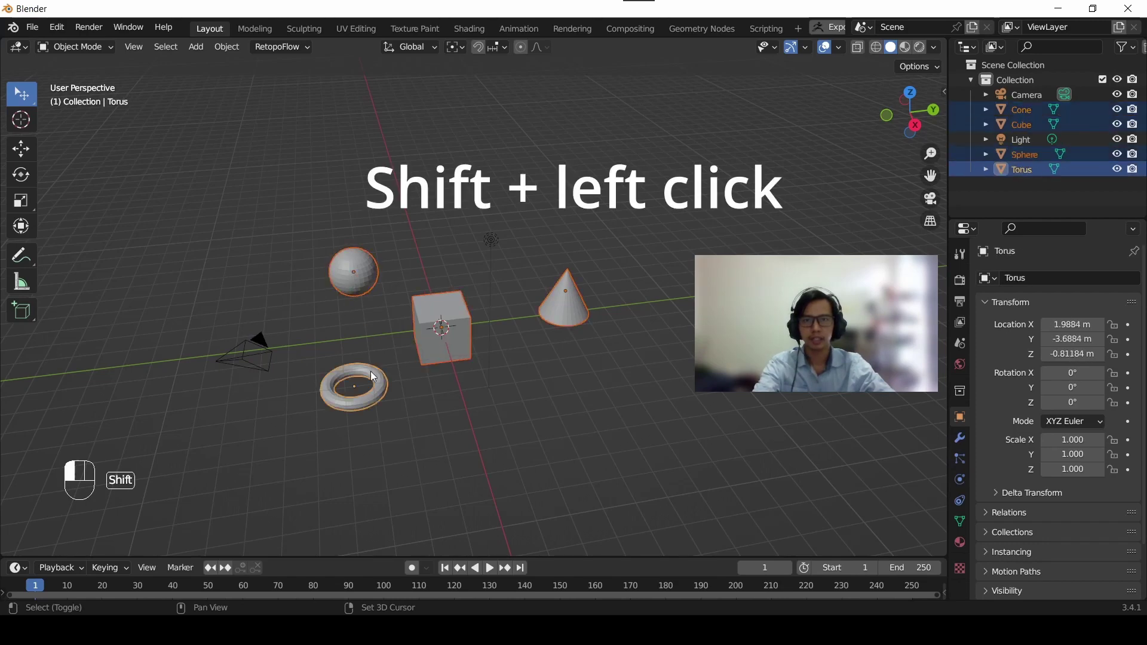
pyautogui.click(507, 372)
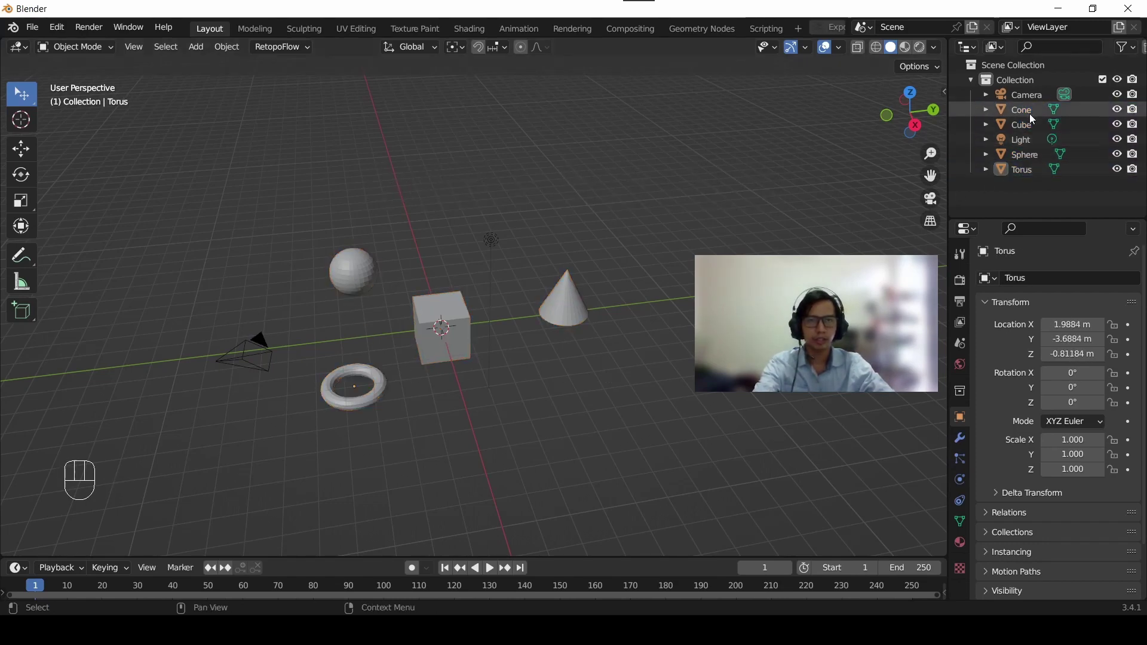
# Shift-click Outliner rows to select ranges Camera–Torus and Camera–Sphere, then clear the selection.
pyautogui.click(1027, 98)
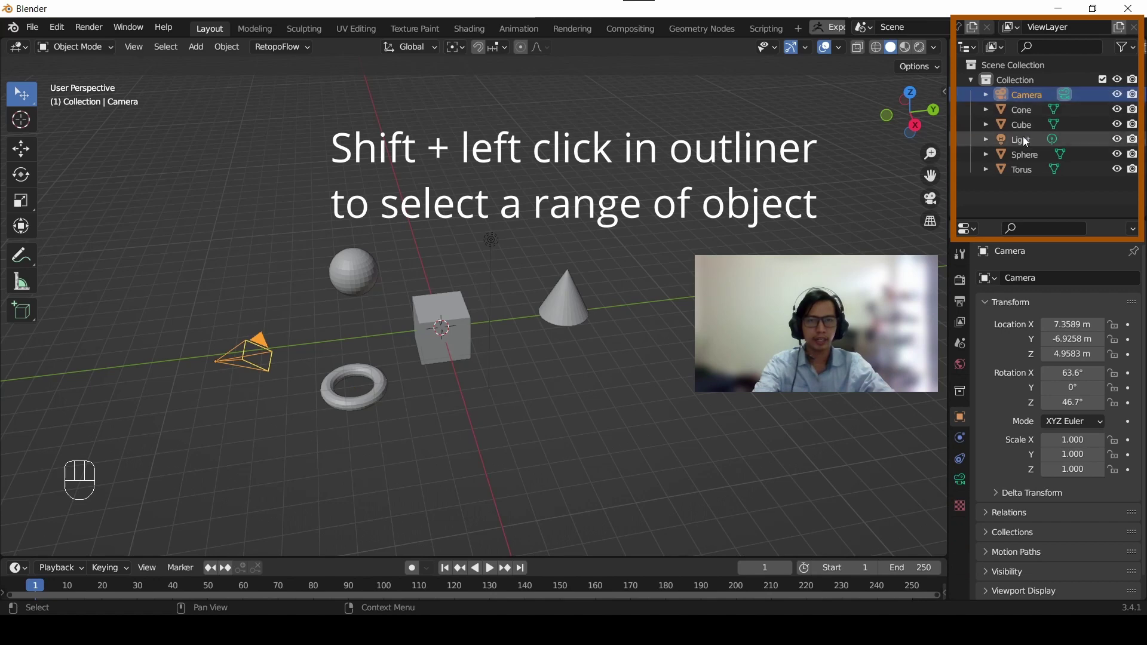
pyautogui.keyDown('shift'); pyautogui.click(1020, 170); pyautogui.keyUp('shift')
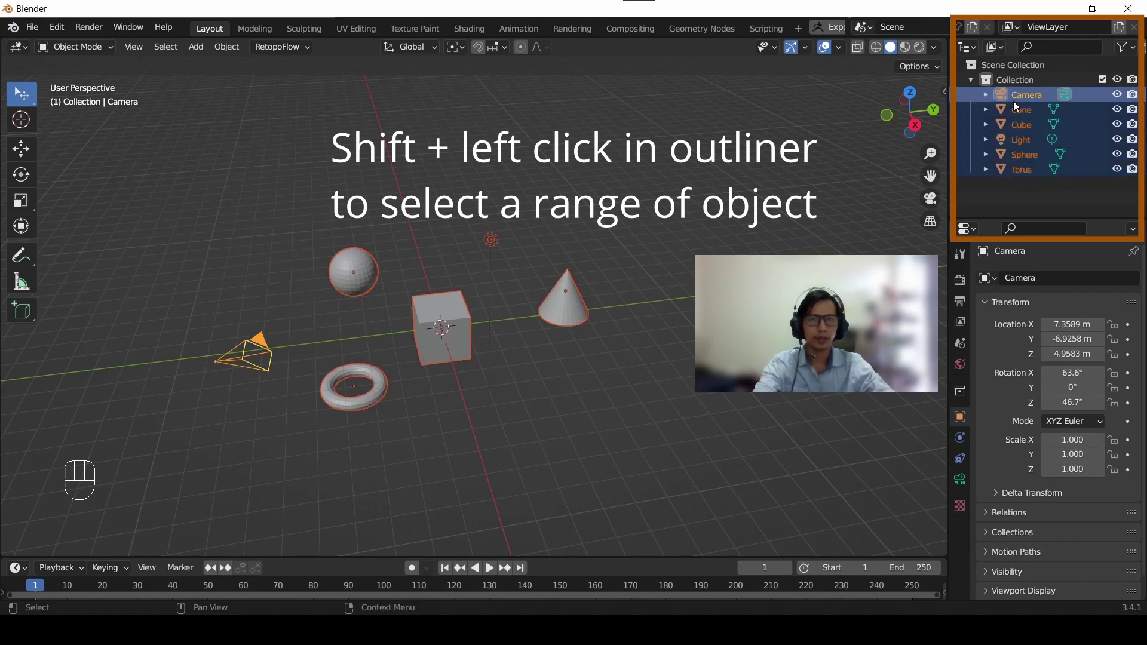
pyautogui.click(1022, 108)
pyautogui.click(1021, 97)
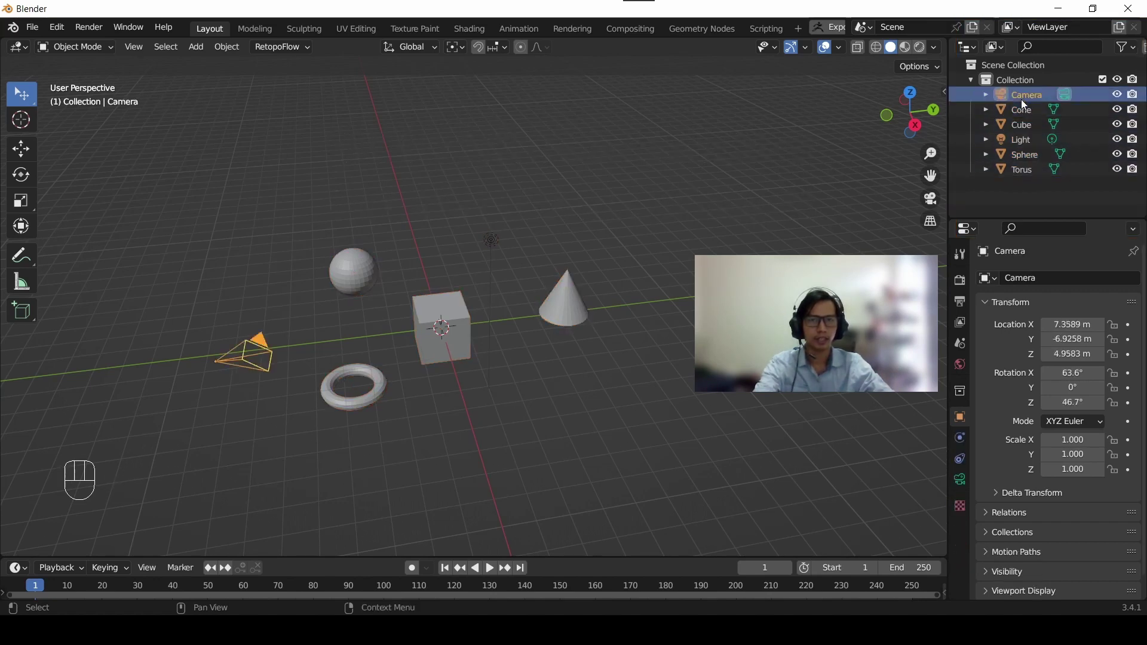
pyautogui.keyDown('shift'); pyautogui.click(1024, 154); pyautogui.keyUp('shift')
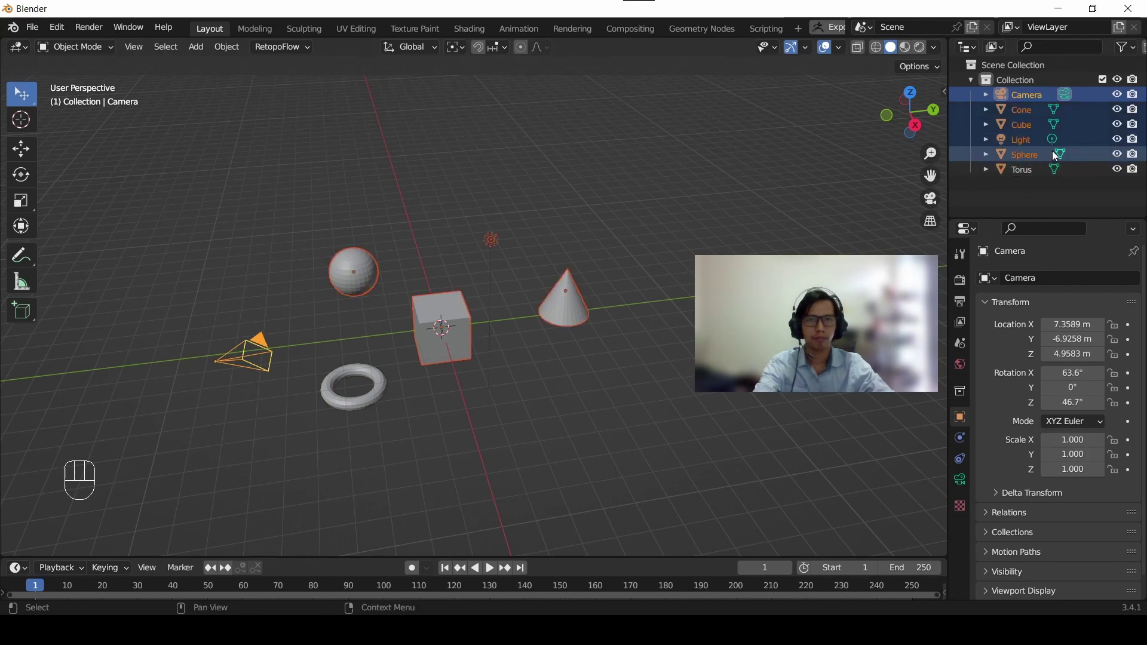
pyautogui.click(1022, 187)
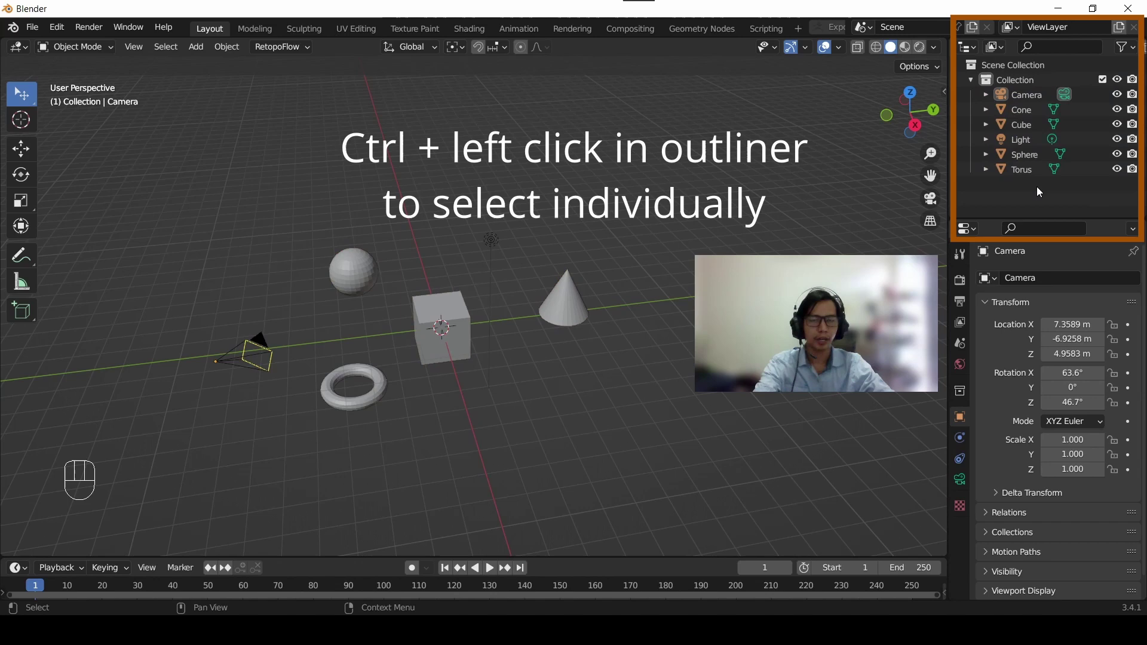
# Ctrl-click Torus, Cube and Camera in the Outliner, then select only the Sphere row.
pyautogui.keyDown('ctrl'); pyautogui.click(1020, 171); pyautogui.keyUp('ctrl')
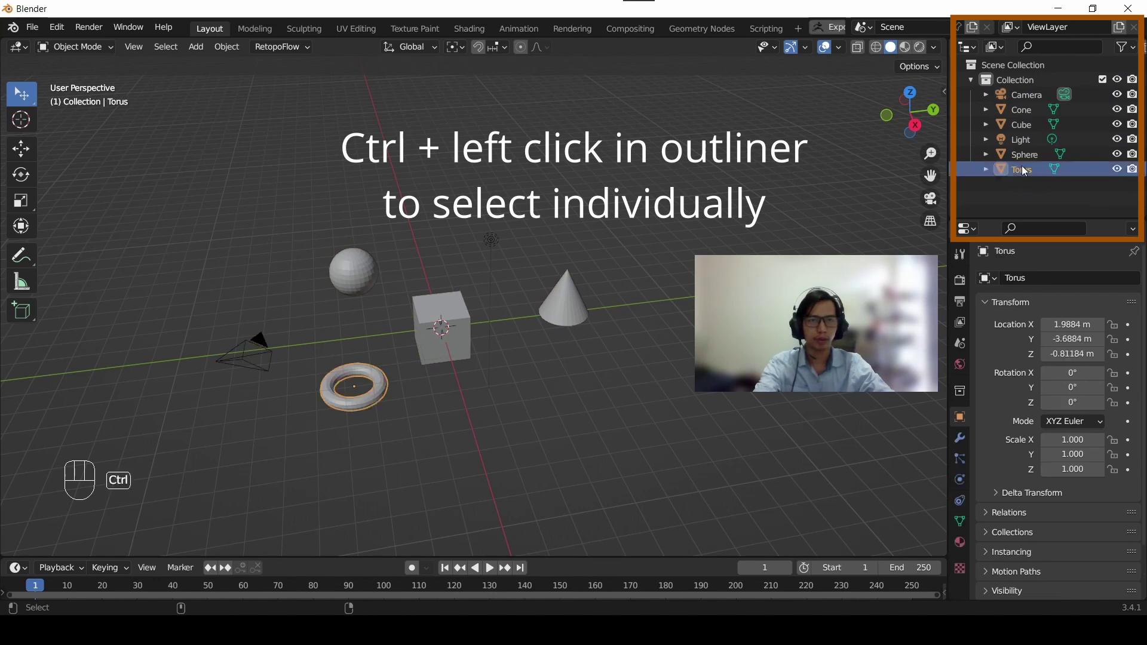
pyautogui.keyDown('ctrl'); pyautogui.click(1024, 125); pyautogui.keyUp('ctrl')
pyautogui.keyDown('ctrl'); pyautogui.click(1026, 91); pyautogui.keyUp('ctrl')
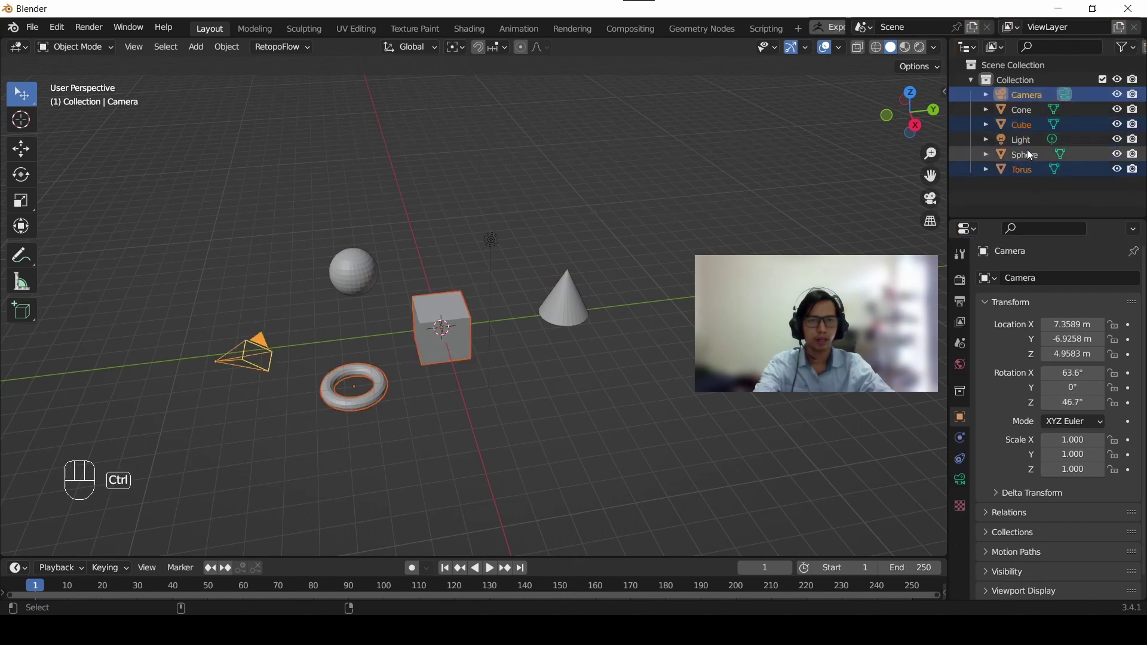
pyautogui.click(1028, 154)
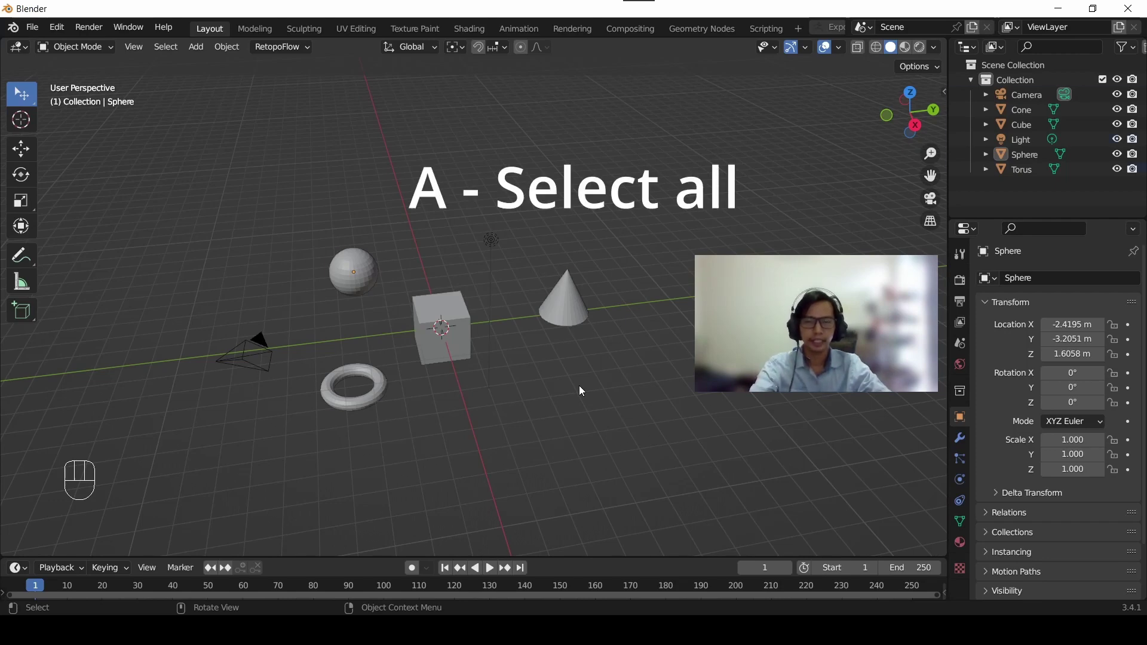
# Select the cube, invert the selection with Ctrl+I, start a move and cancel it, then deselect.
pyautogui.press('a')
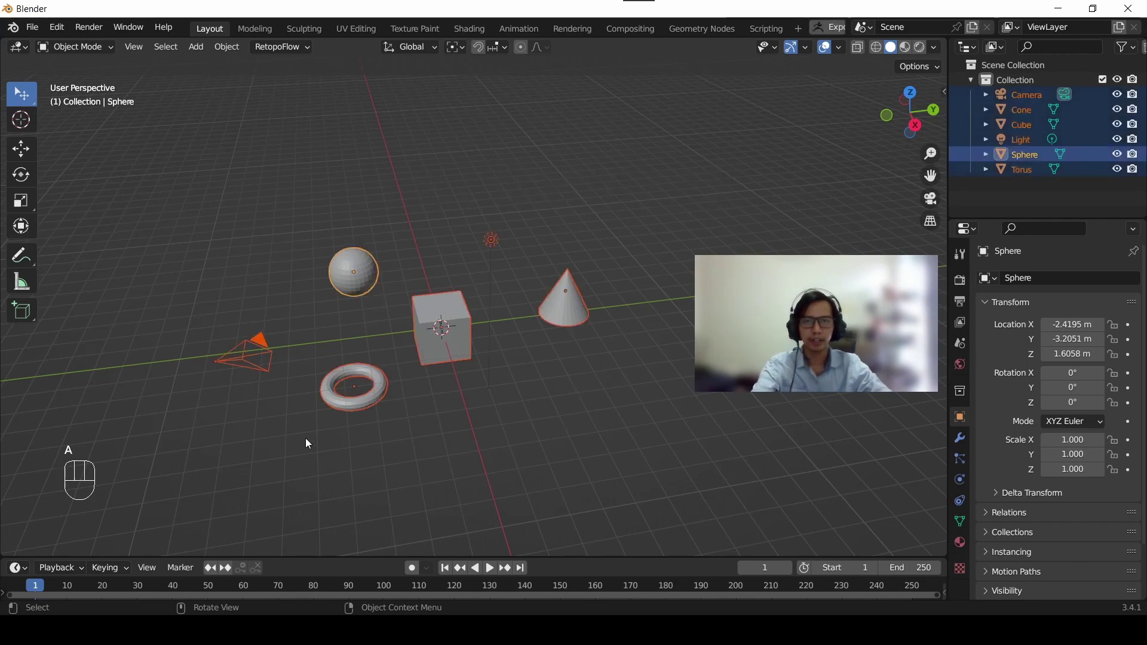
pyautogui.click(606, 379)
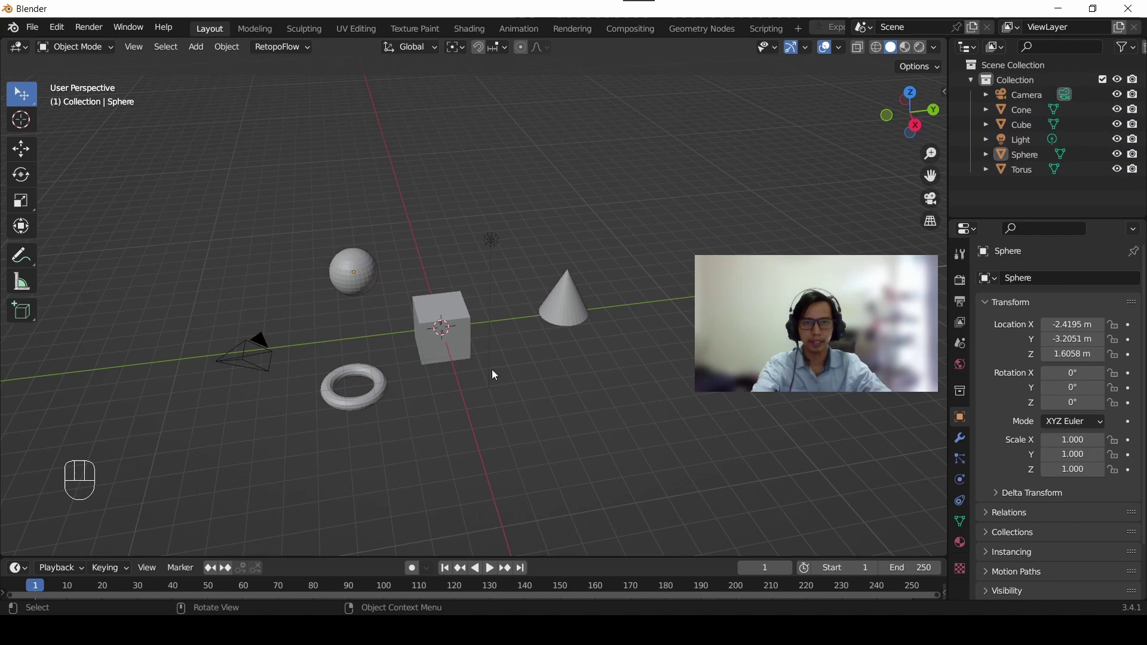
pyautogui.click(423, 353)
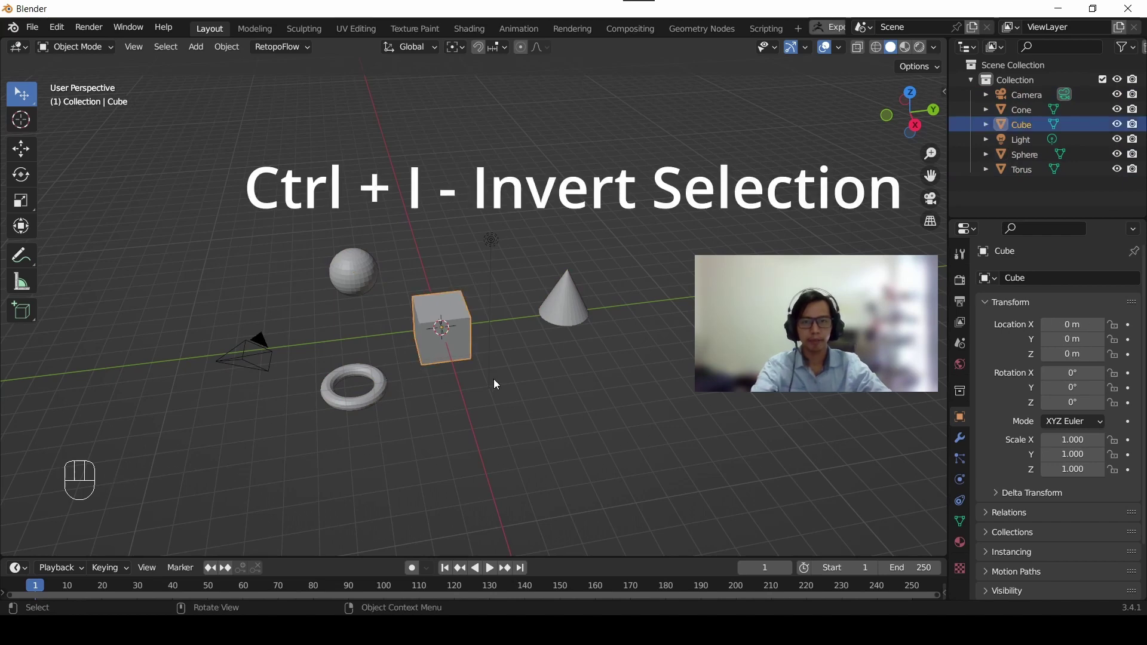
pyautogui.hotkey('ctrl', 'i')
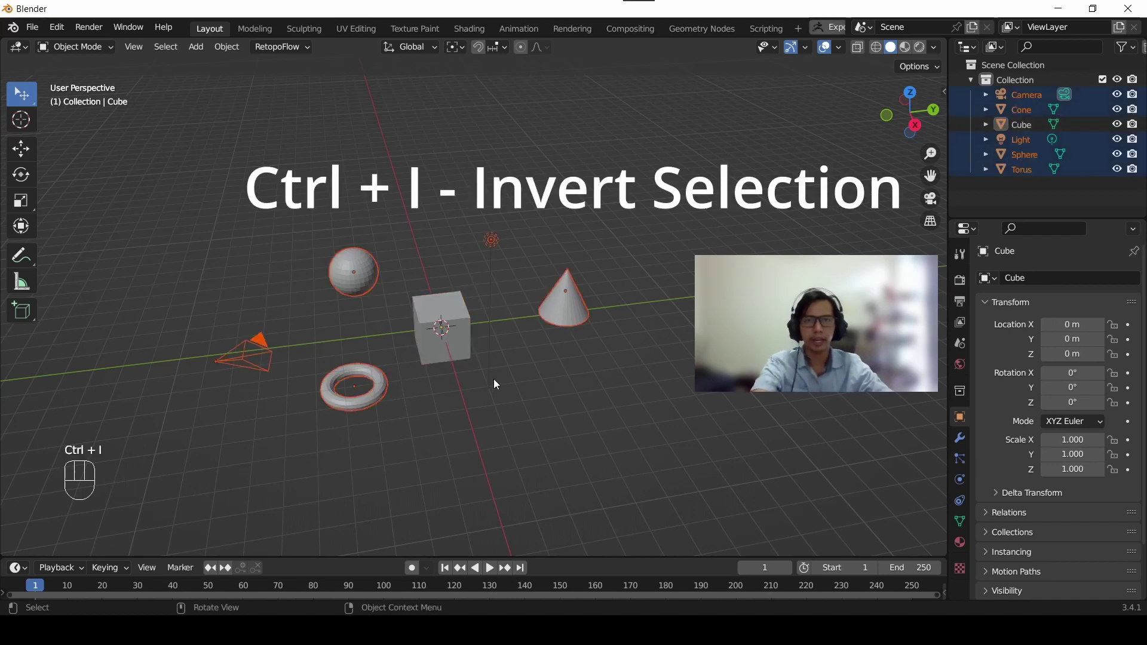
pyautogui.press('g')
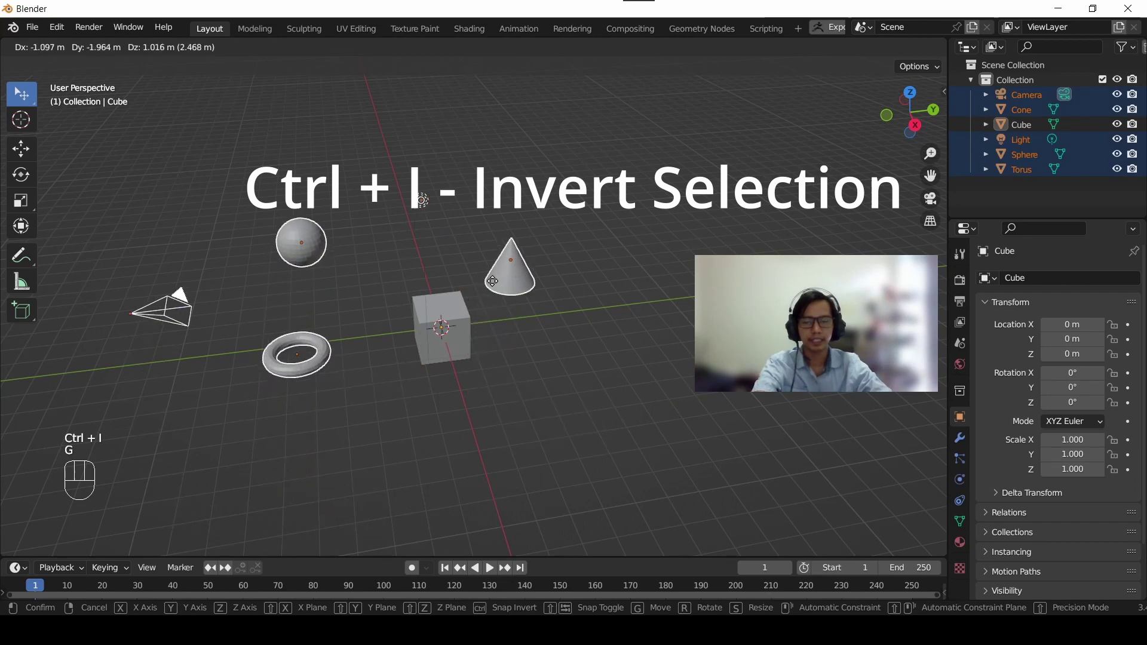
pyautogui.rightClick(610, 368)
pyautogui.click(617, 418)
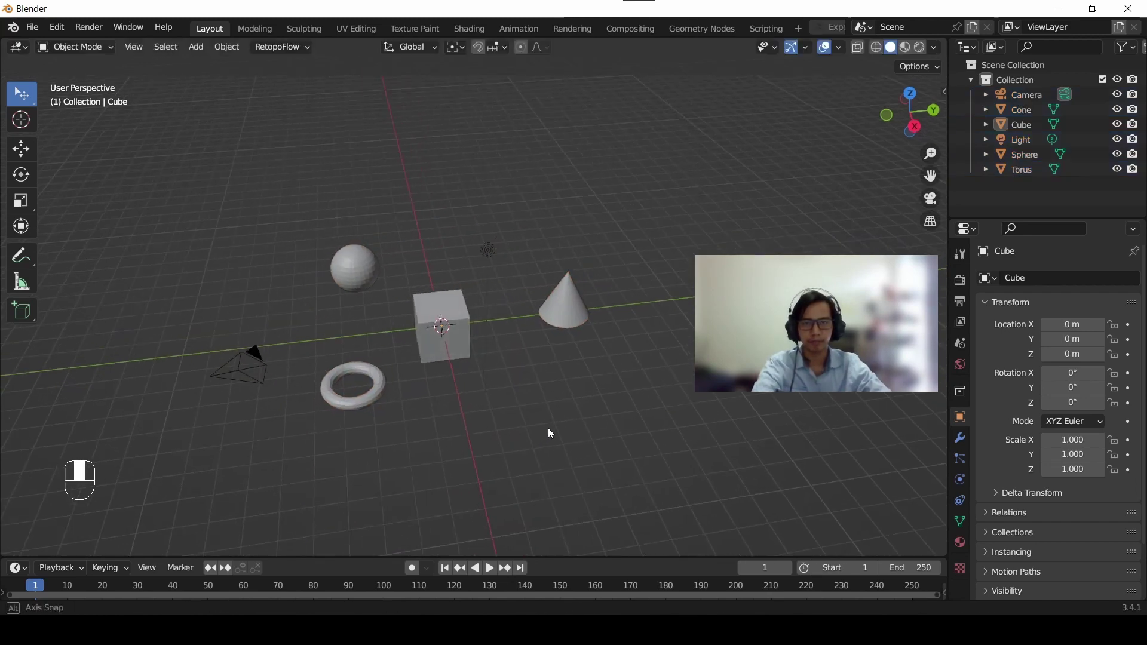
# Repeat from the torus: invert the selection, start and cancel a move, then clear the selection.
pyautogui.moveTo(547, 428); pyautogui.dragTo(583, 418, button='middle')
pyautogui.press('a')
pyautogui.click(583, 418)
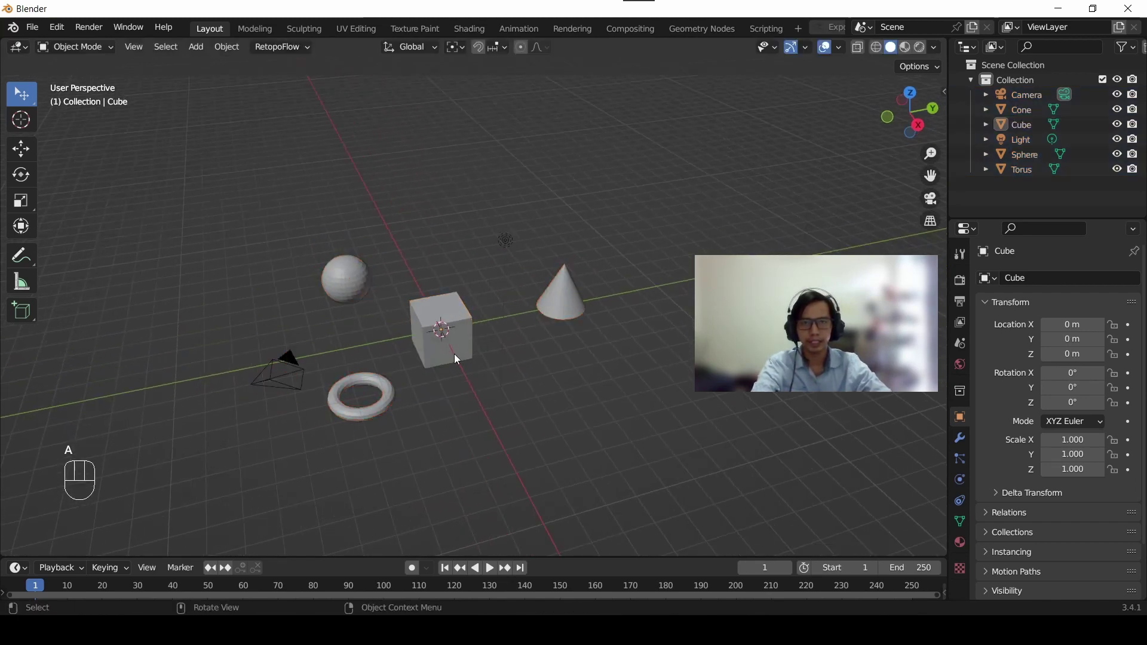
pyautogui.click(339, 404)
pyautogui.hotkey('ctrl', 'i')
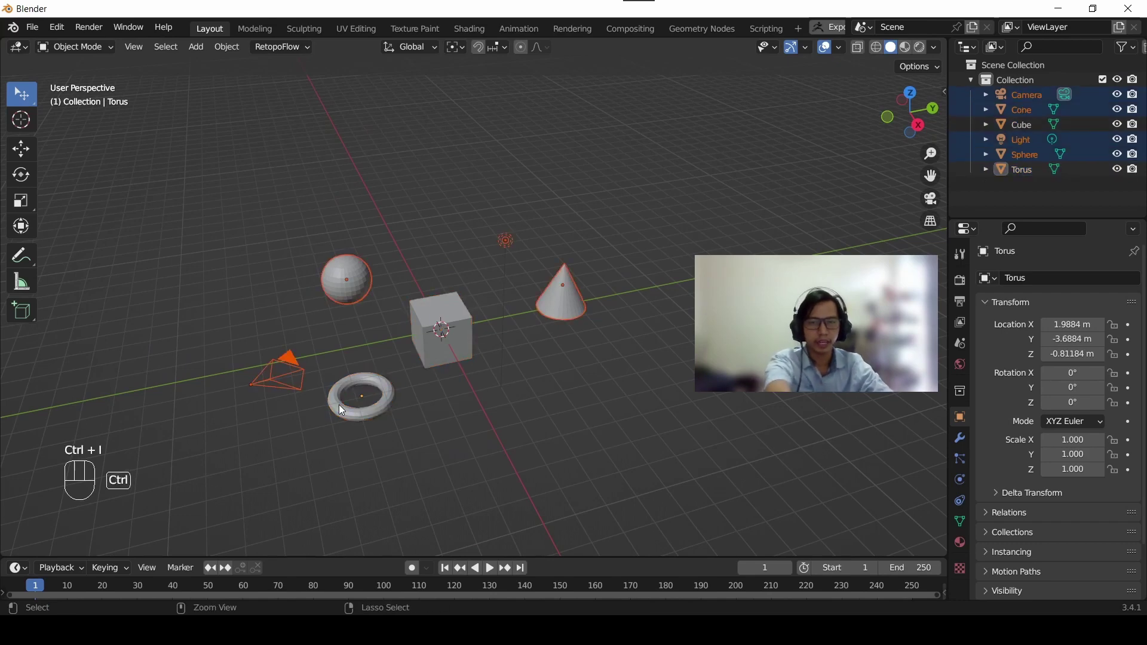
pyautogui.press('g')
pyautogui.rightClick(542, 362)
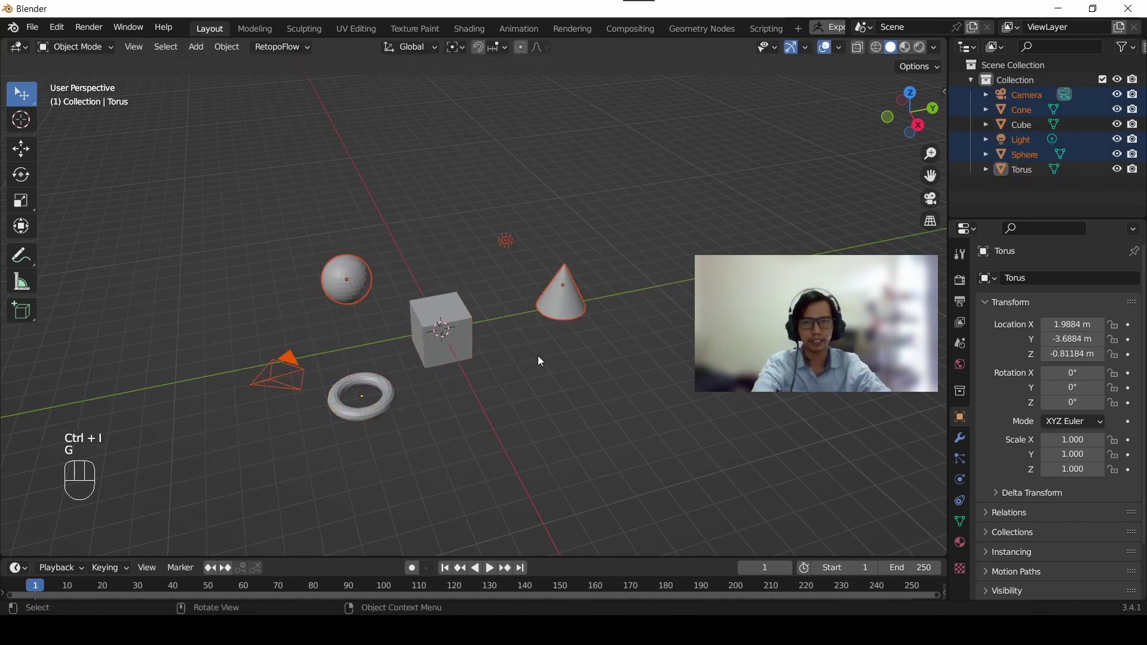
pyautogui.moveTo(541, 361); pyautogui.dragTo(496, 400, button='middle')
pyautogui.click(529, 420)
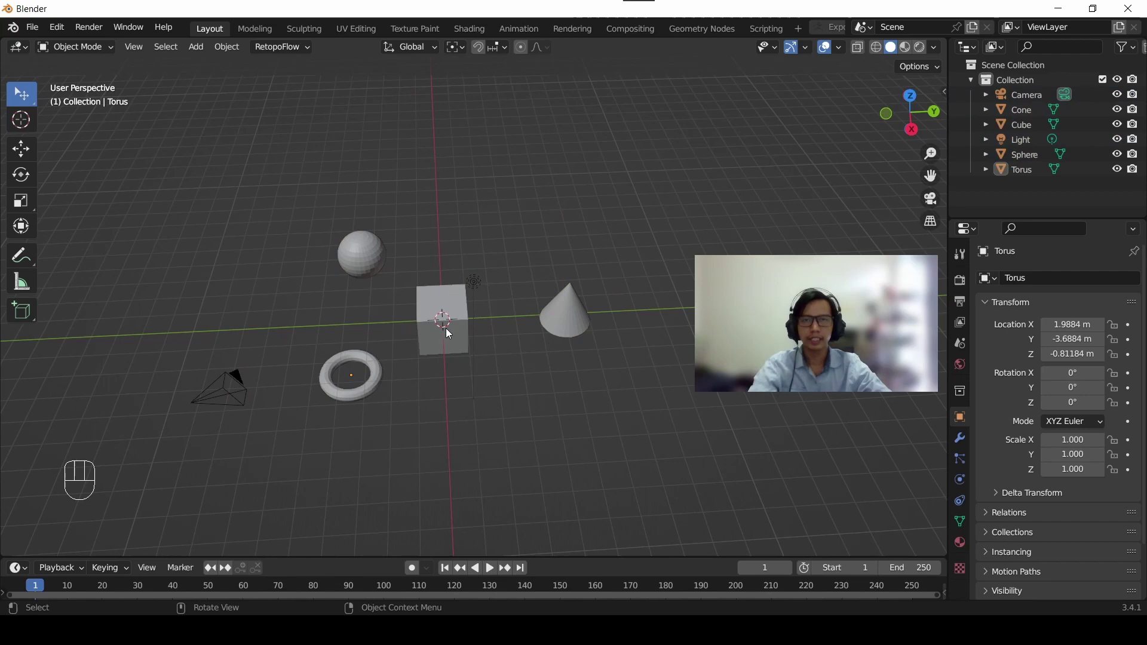
pyautogui.click(173, 49)
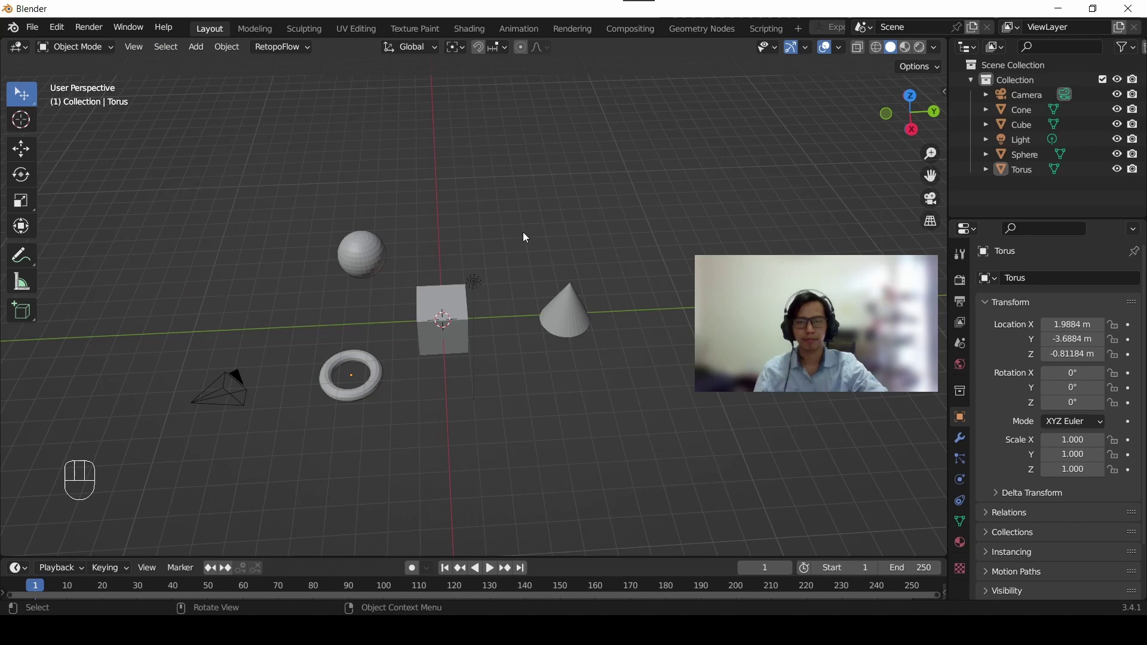
pyautogui.scroll(2, 525, 238)
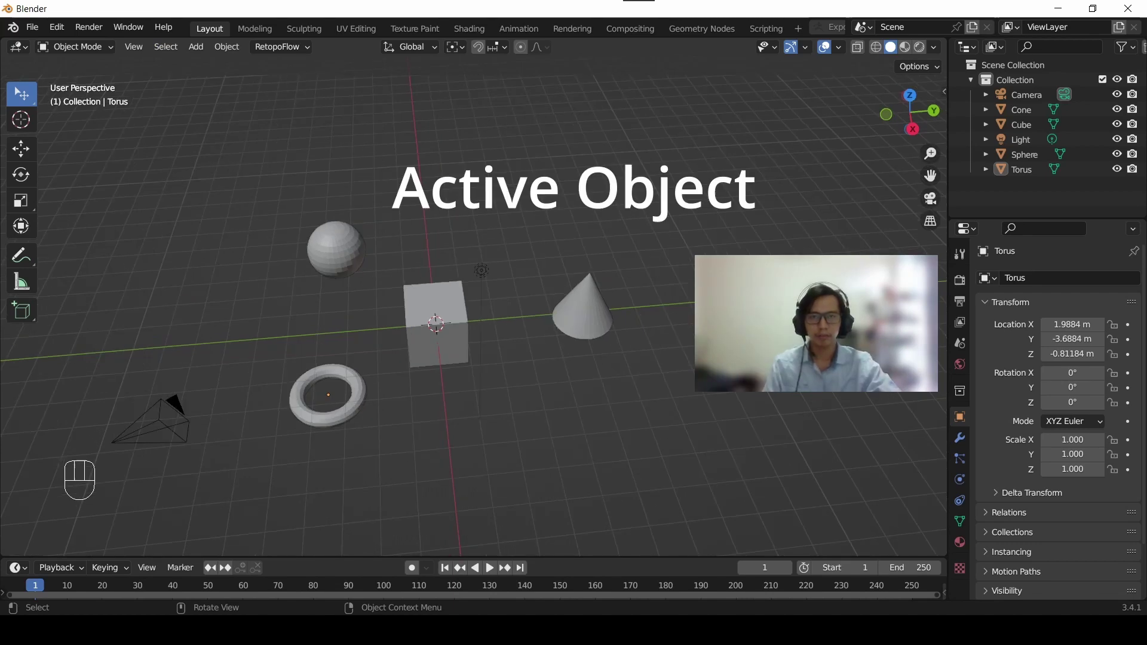
# Select the cube, then Shift-add the cone, torus and sphere, ending with the sphere active.
pyautogui.click(460, 317)
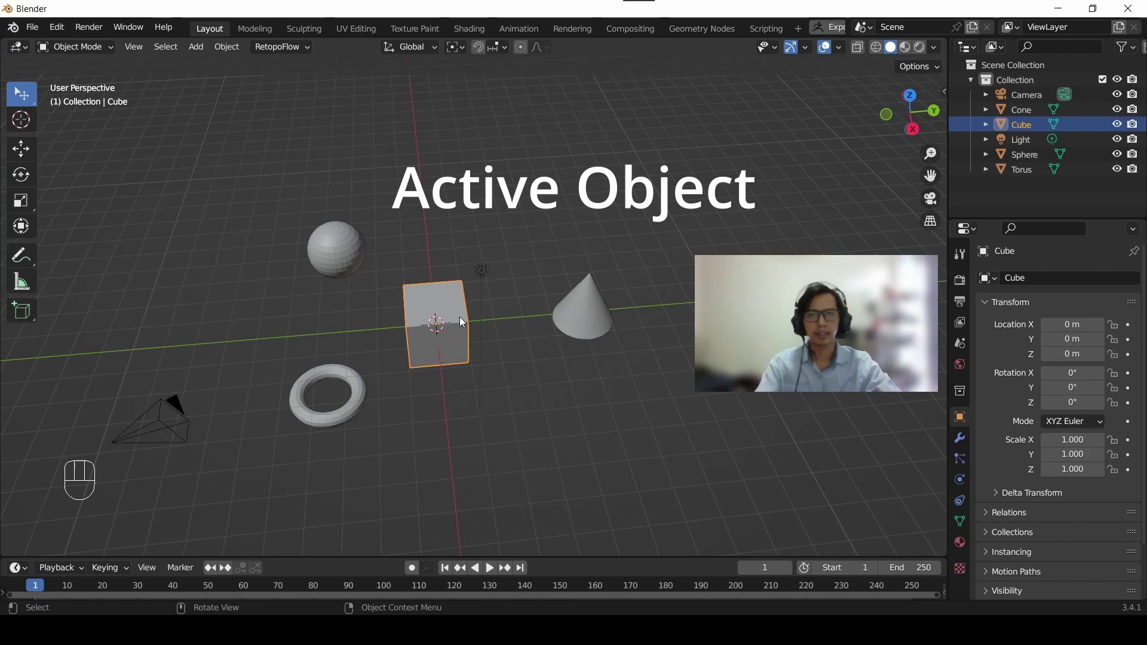
pyautogui.keyDown('shift'); pyautogui.click(596, 314); pyautogui.keyUp('shift')
pyautogui.keyDown('shift'); pyautogui.click(364, 395); pyautogui.keyUp('shift')
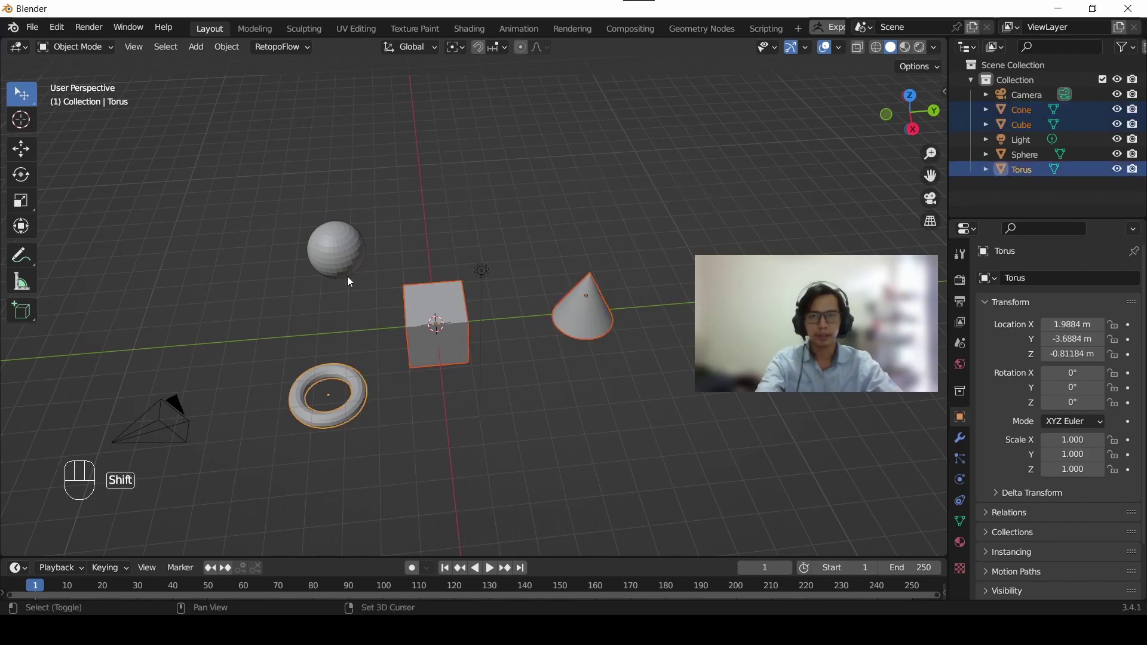
pyautogui.keyDown('shift'); pyautogui.click(347, 268); pyautogui.keyUp('shift')
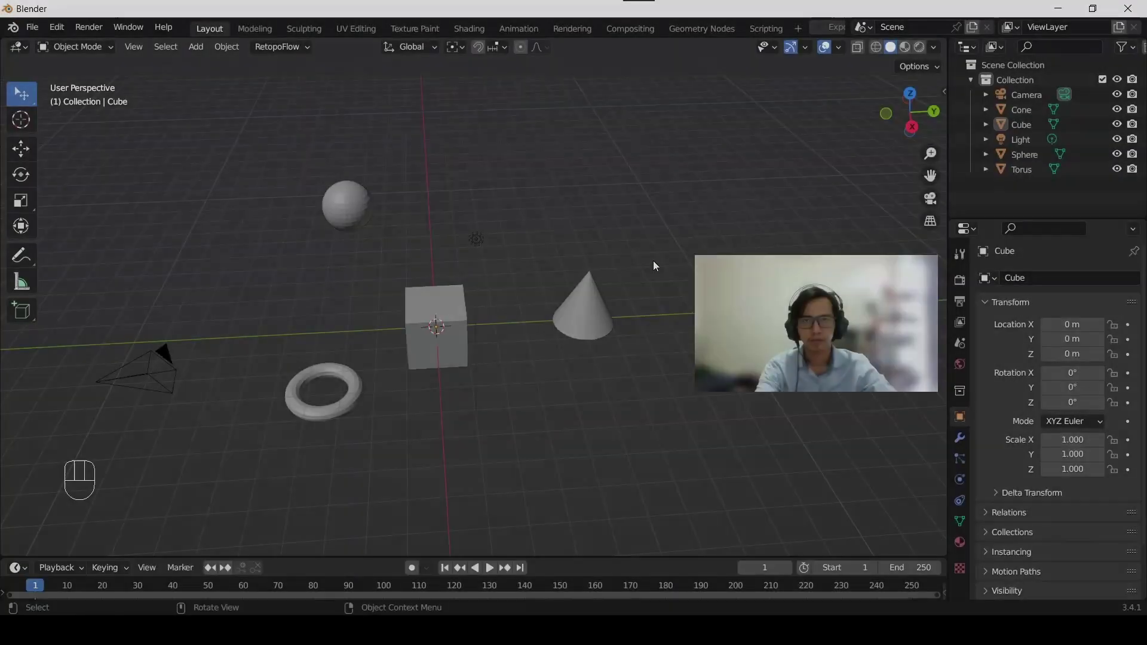
# Reselect cone, cube, torus and sphere, then switch the active object through cube, cone and sphere.
pyautogui.click(591, 310)
pyautogui.keyDown('shift'); pyautogui.click(458, 334); pyautogui.keyUp('shift')
pyautogui.keyDown('shift'); pyautogui.click(350, 385); pyautogui.keyUp('shift')
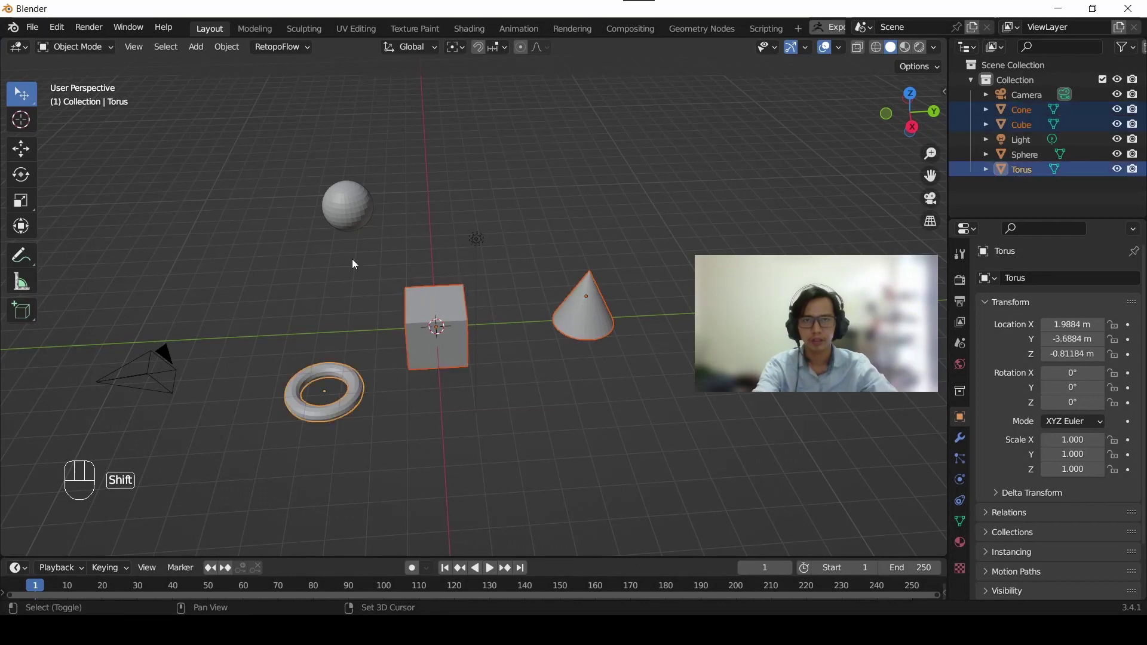
pyautogui.keyDown('shift'); pyautogui.click(356, 215); pyautogui.keyUp('shift')
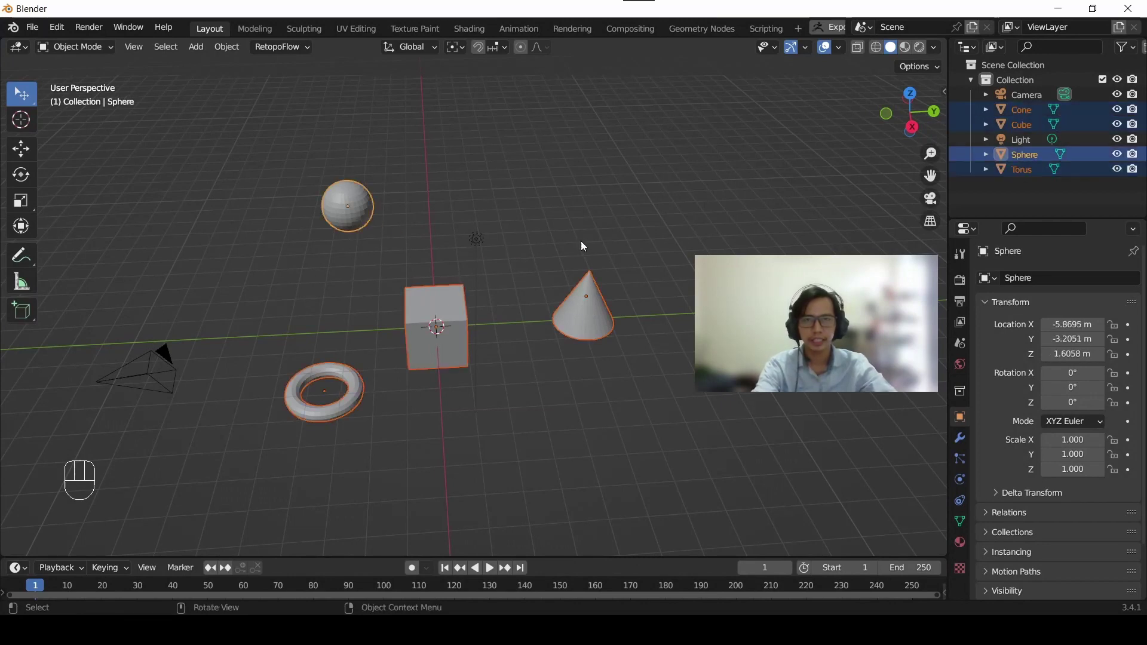
pyautogui.keyDown('shift'); pyautogui.click(445, 324); pyautogui.keyUp('shift')
pyautogui.keyDown('shift'); pyautogui.click(598, 317); pyautogui.keyUp('shift')
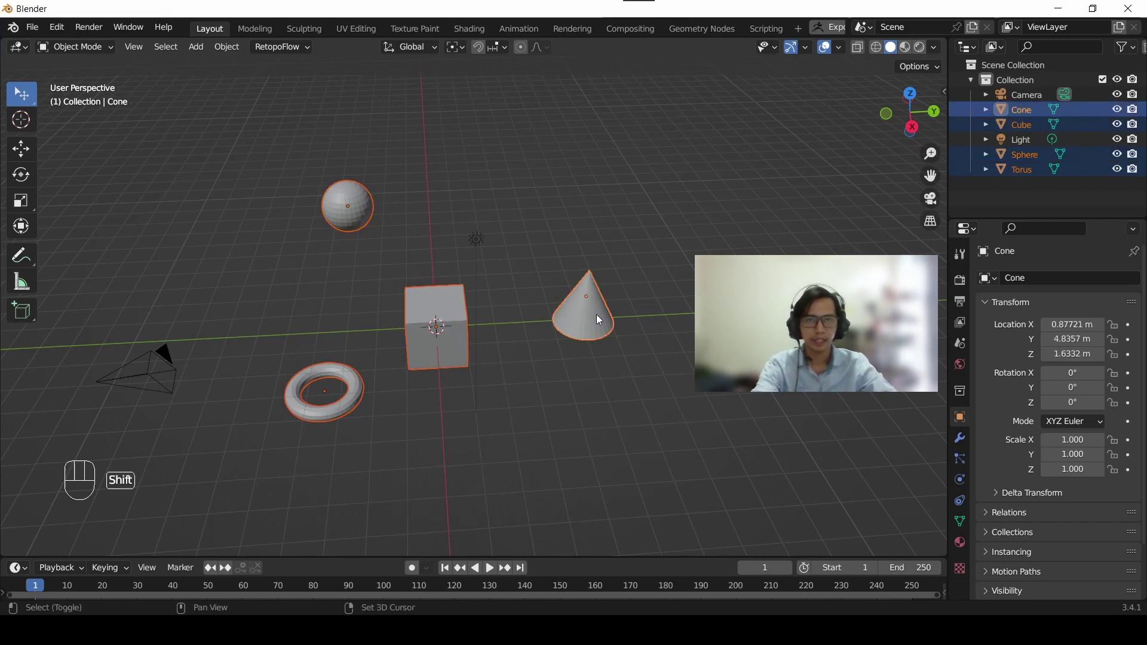
pyautogui.keyDown('shift'); pyautogui.click(372, 216); pyautogui.keyUp('shift')
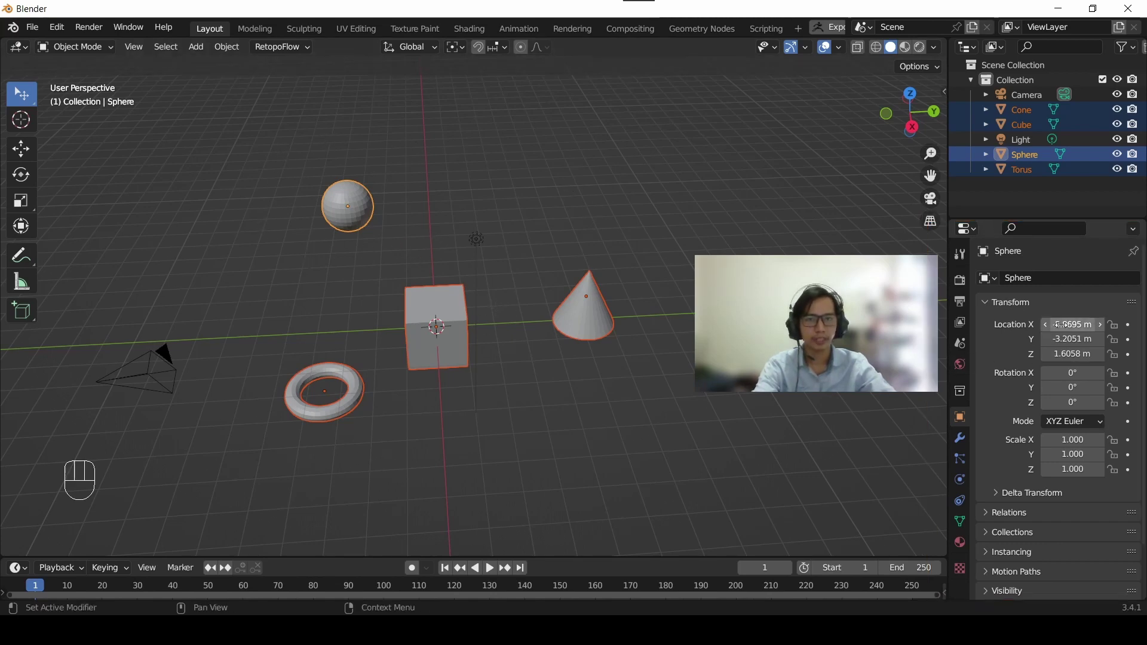
# Drag the sphere's Location X to -5.5395 m, then make the cube active and nudge its X.
pyautogui.moveTo(1059, 324)
pyautogui.mouseDown()
pyautogui.moveTo(1081, 324)
pyautogui.moveTo(1015, 325)
pyautogui.moveTo(1064, 324)
pyautogui.mouseUp()
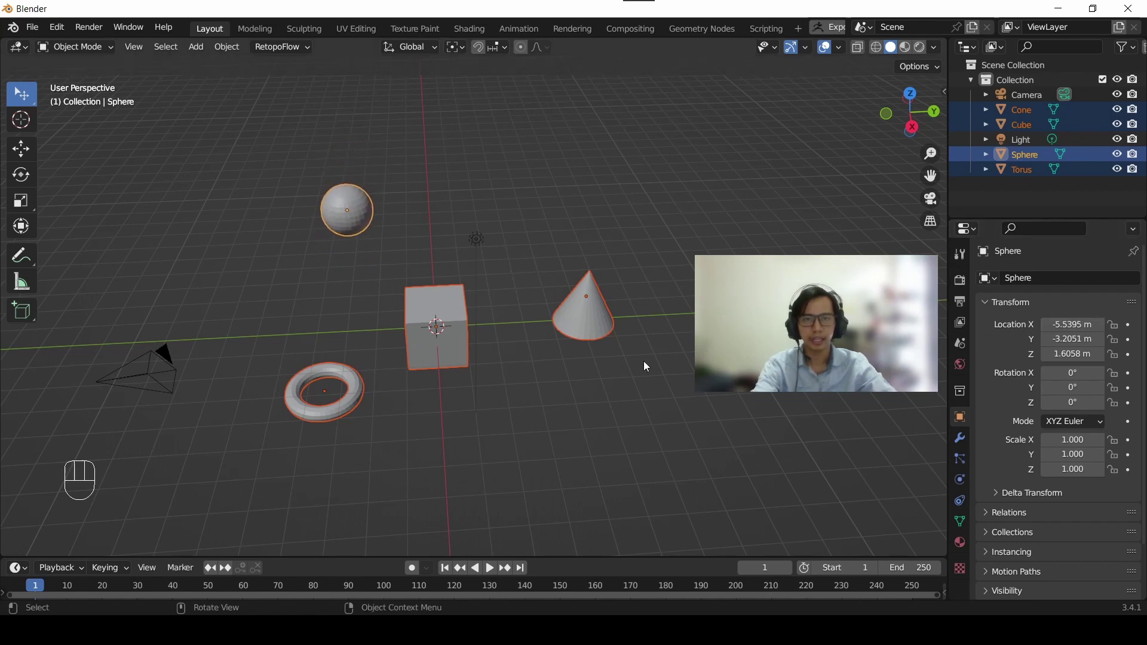
pyautogui.keyDown('shift'); pyautogui.click(455, 322); pyautogui.keyUp('shift')
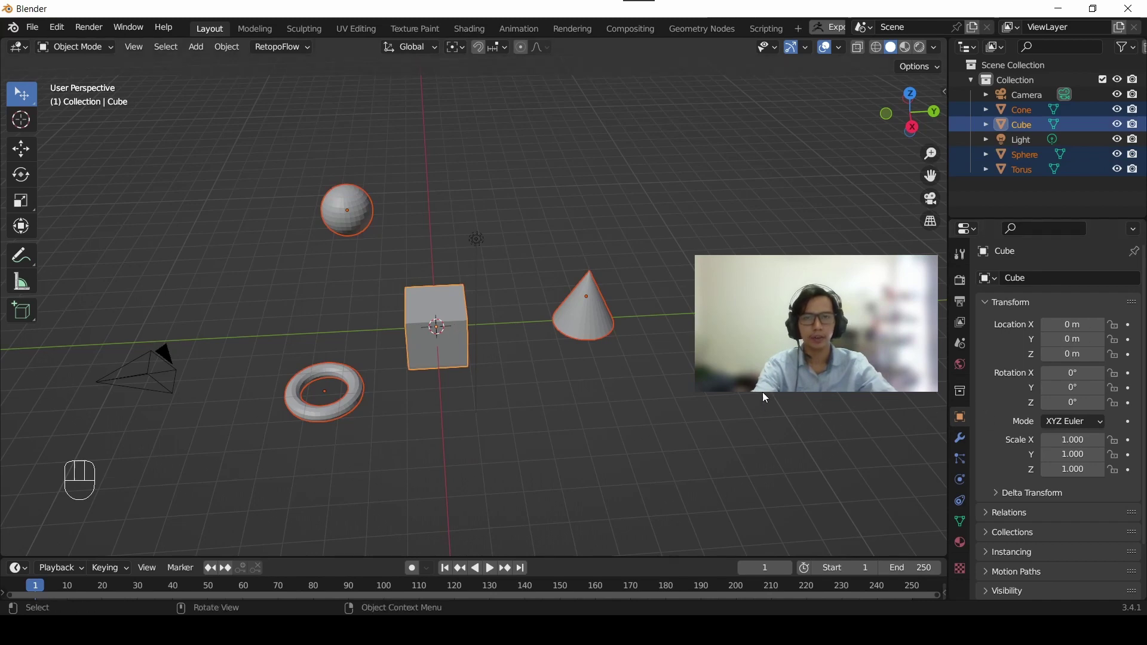
pyautogui.moveTo(1050, 336)
pyautogui.mouseDown()
pyautogui.moveTo(985, 324)
pyautogui.moveTo(1069, 324)
pyautogui.mouseUp()
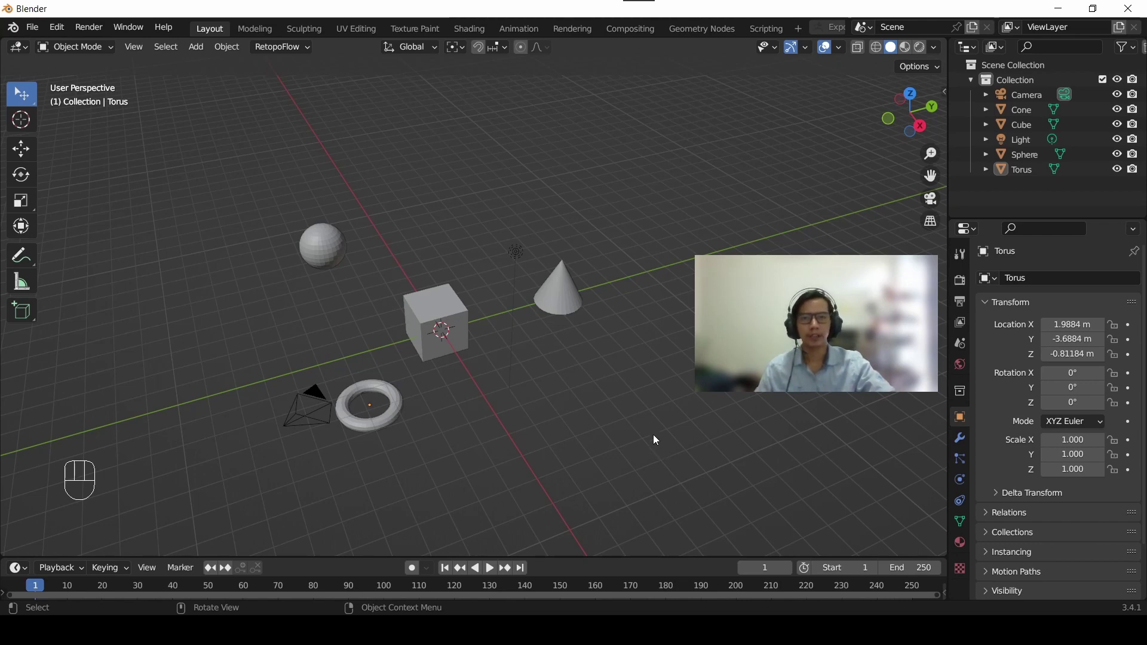
# Select the cube, cone and torus, then add the sphere as the active object.
pyautogui.click(440, 333)
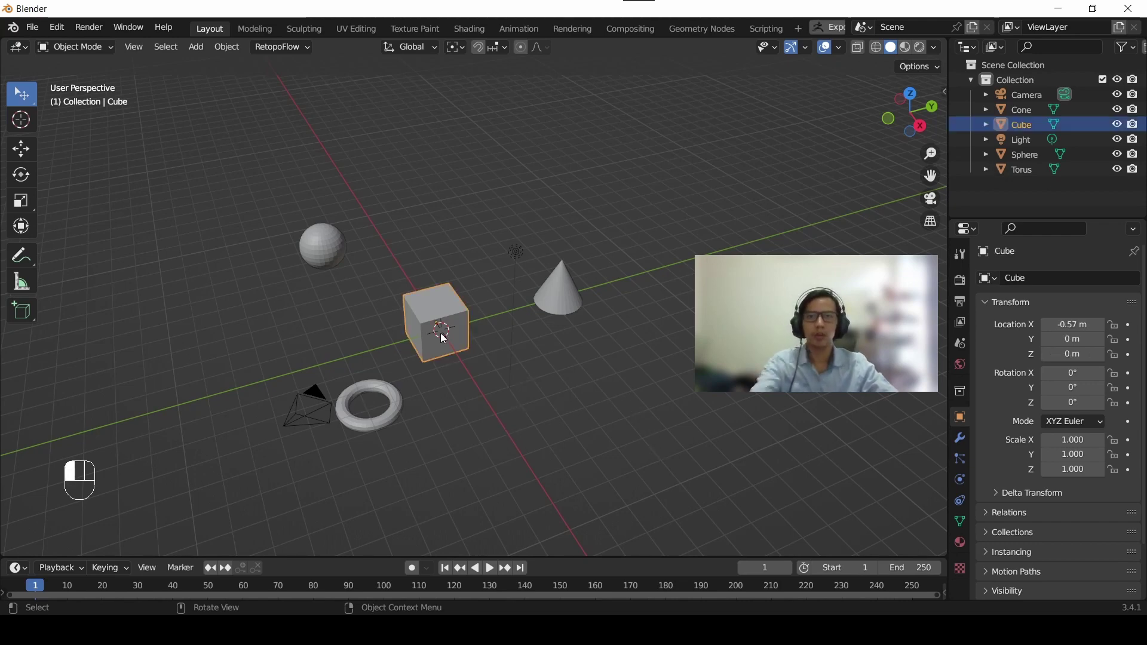
pyautogui.keyDown('shift'); pyautogui.click(553, 307); pyautogui.keyUp('shift')
pyautogui.keyDown('shift'); pyautogui.click(379, 413); pyautogui.keyUp('shift')
pyautogui.keyDown('shift'); pyautogui.click(317, 251); pyautogui.keyUp('shift')
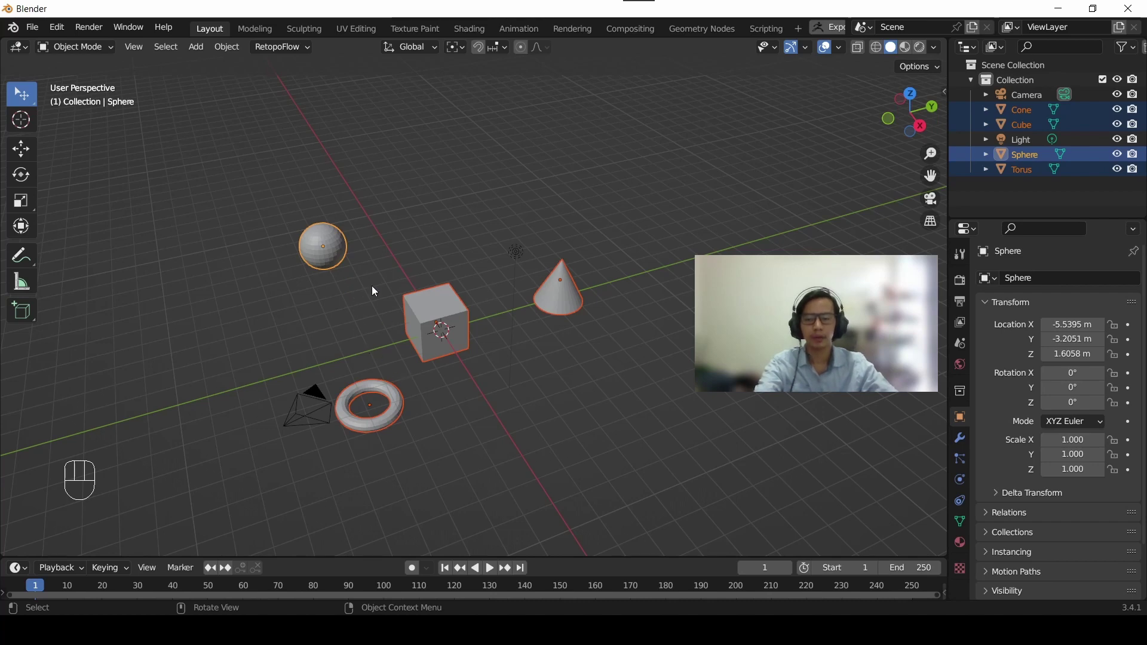
# Use Copy Attributes › Copy Location to move the cube, cone and torus onto the sphere.
pyautogui.hotkey('ctrl', 'c')
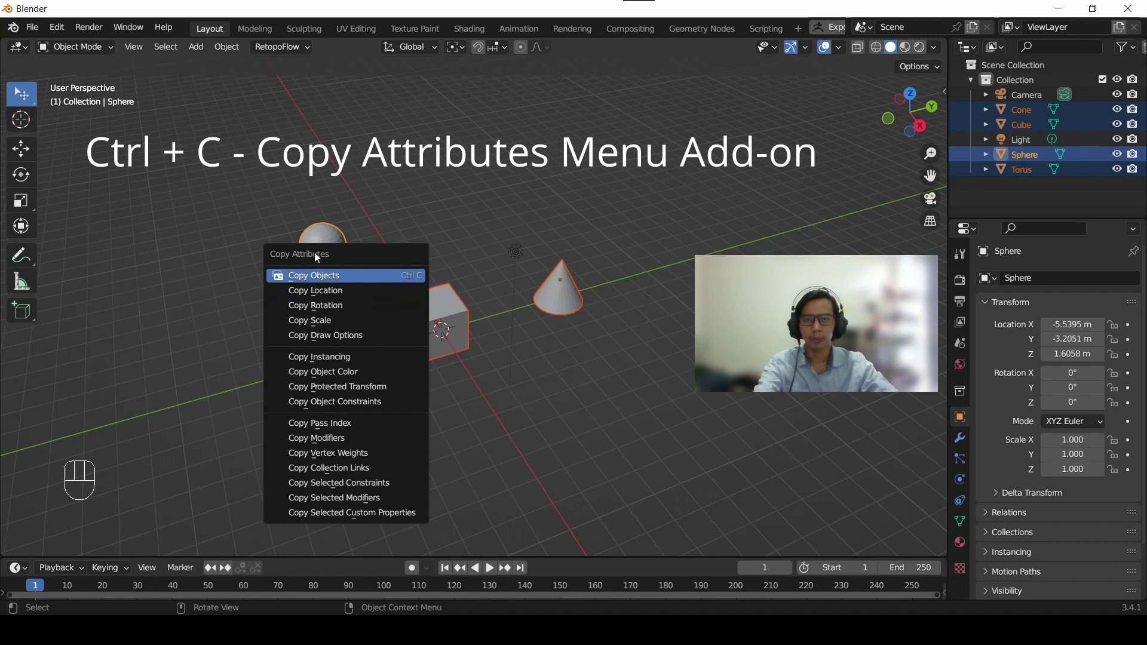
pyautogui.click(336, 293)
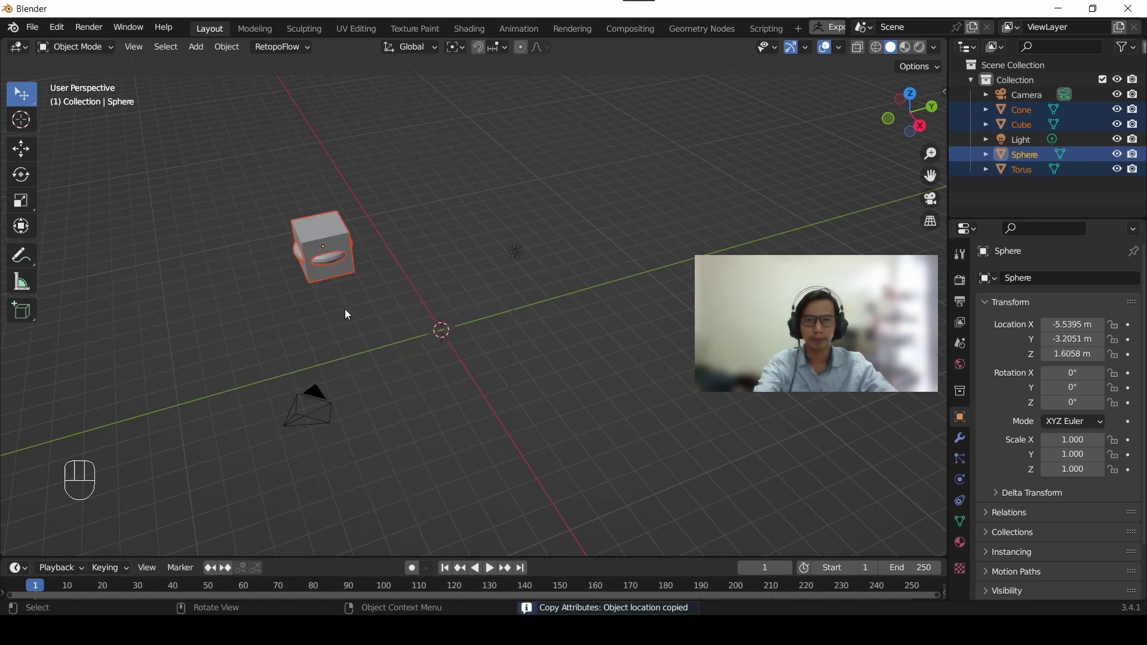
pyautogui.moveTo(381, 324)
pyautogui.mouseDown(button='middle')
pyautogui.moveTo(392, 328)
pyautogui.moveTo(376, 323)
pyautogui.mouseUp(button='middle')
pyautogui.moveTo(364, 238); pyautogui.dragTo(368, 236, button='middle')
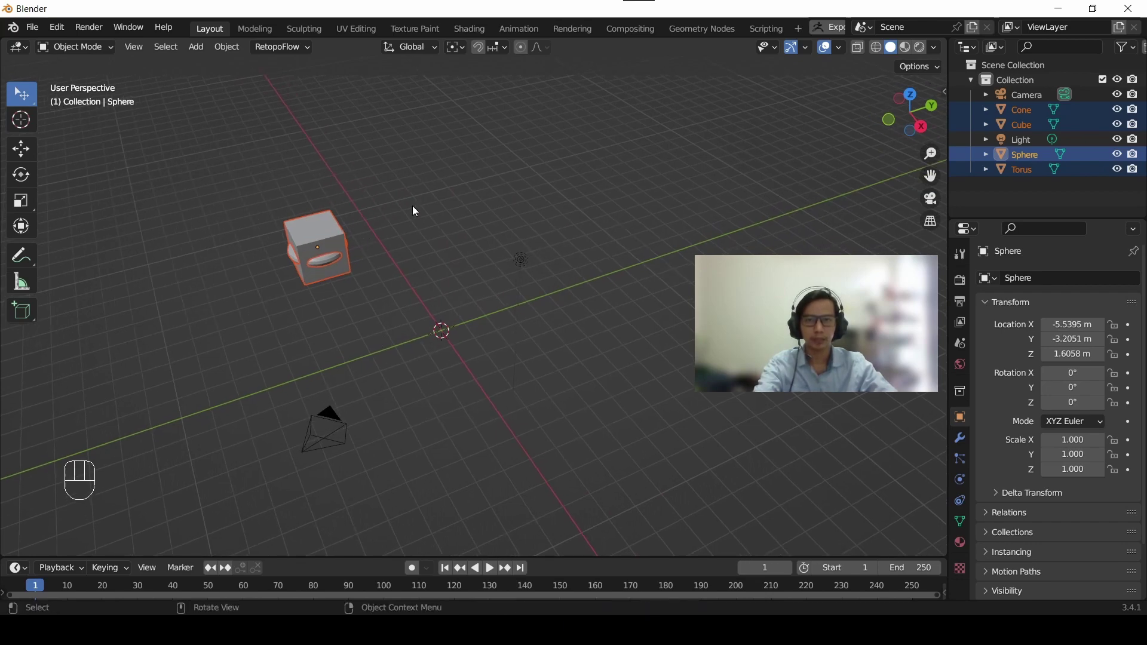
# Undo the location copy, then select the torus, sphere and cube with the cone active.
pyautogui.hotkey('ctrl', 'z')
pyautogui.hotkey('ctrl', 'z')
pyautogui.hotkey('ctrl', 'z')
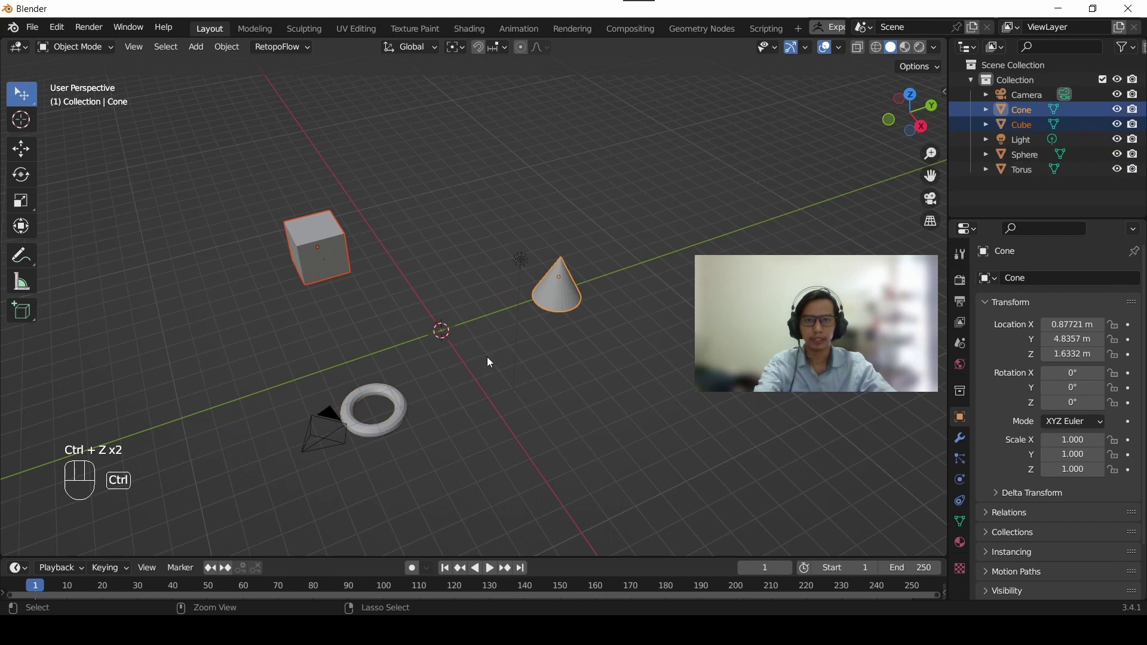
pyautogui.click(375, 412)
pyautogui.keyDown('shift'); pyautogui.click(318, 248); pyautogui.keyUp('shift')
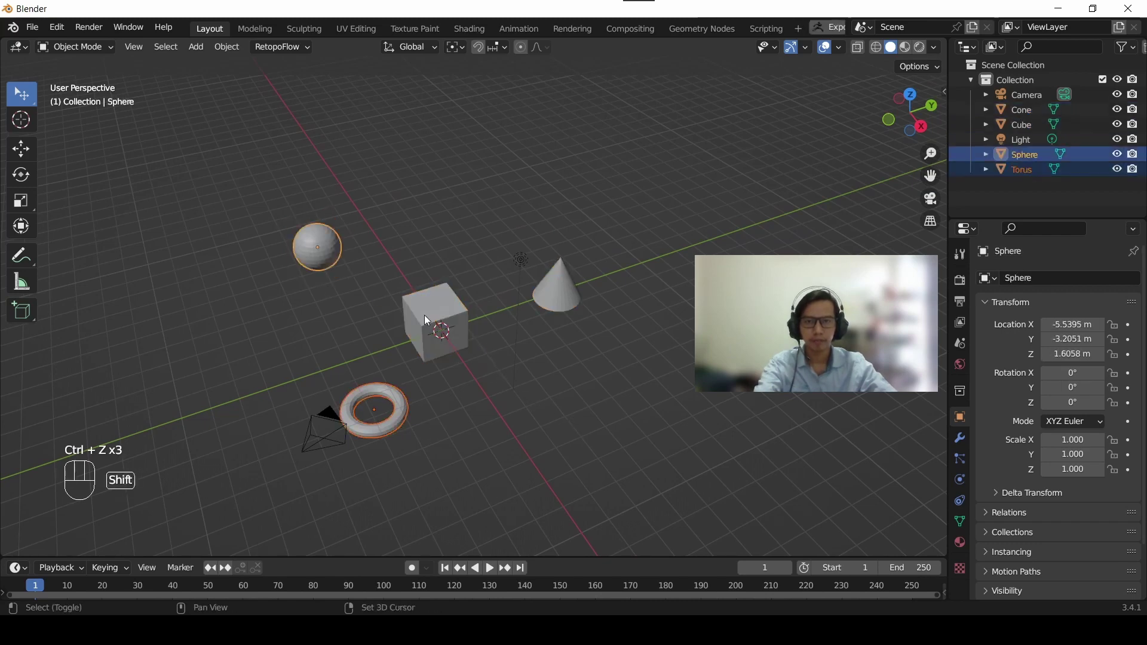
pyautogui.keyDown('shift'); pyautogui.click(429, 317); pyautogui.keyUp('shift')
pyautogui.keyDown('shift'); pyautogui.click(553, 306); pyautogui.keyUp('shift')
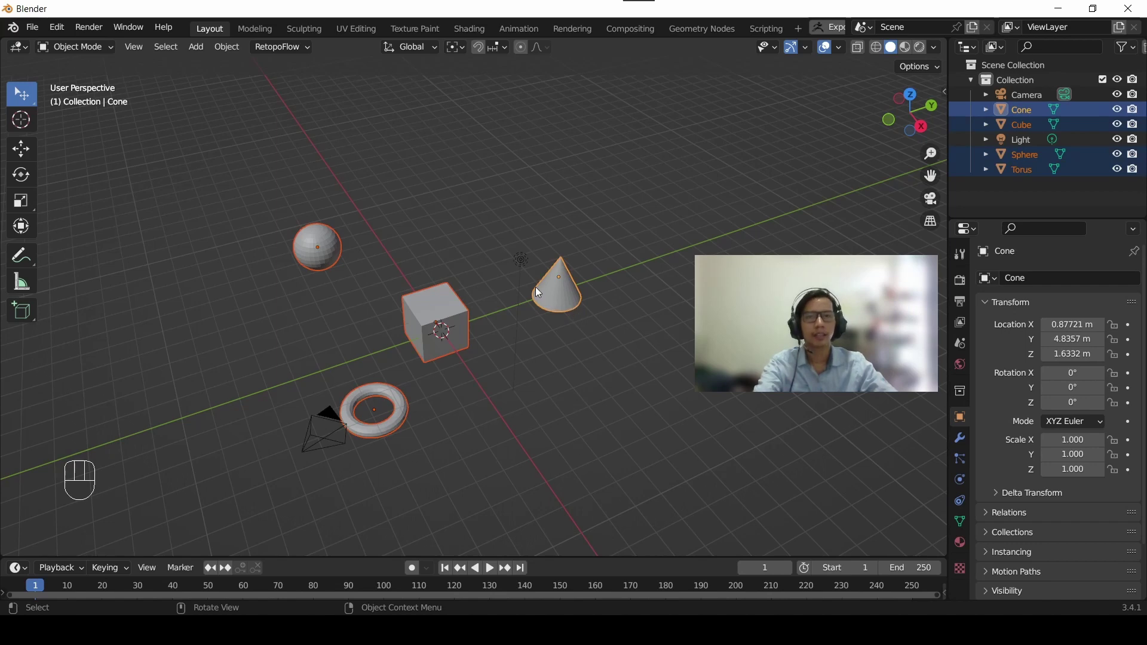
# Use Copy Attributes › Copy Location to move the torus, sphere and cube to the cone's position.
pyautogui.press('ctrl')
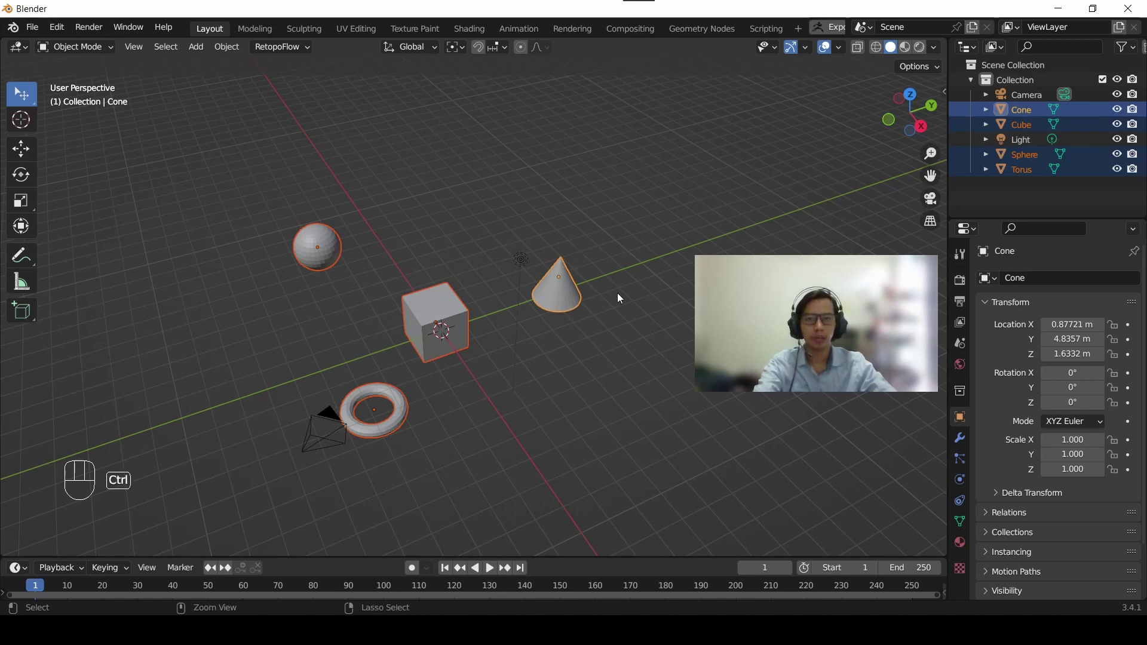
pyautogui.hotkey('ctrl', 'c')
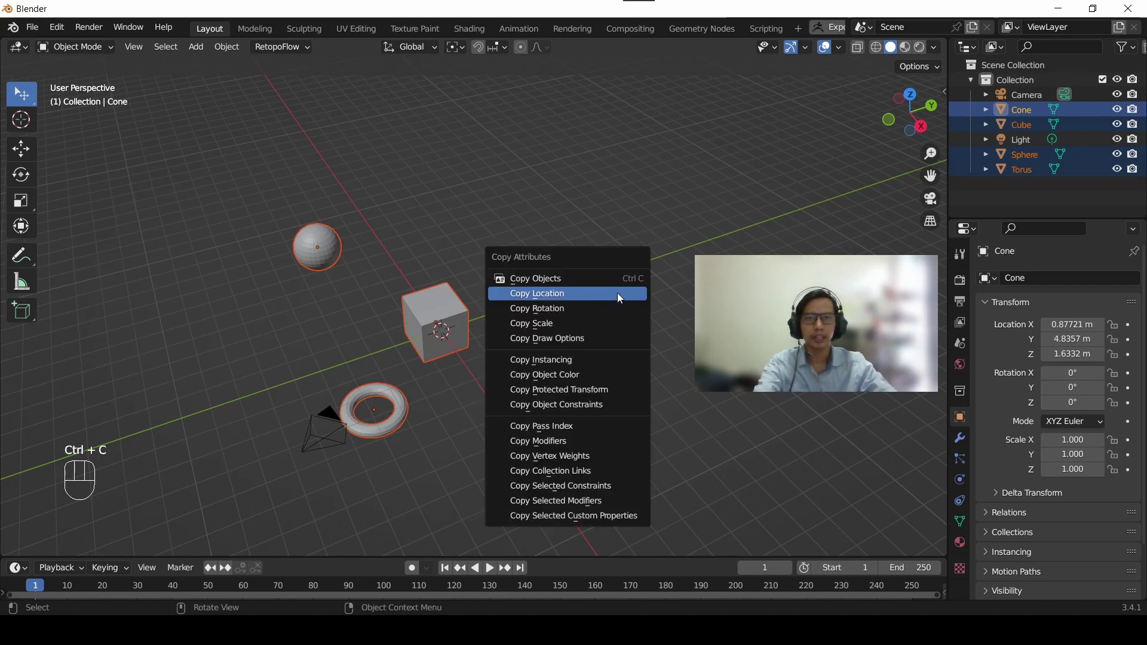
pyautogui.click(614, 292)
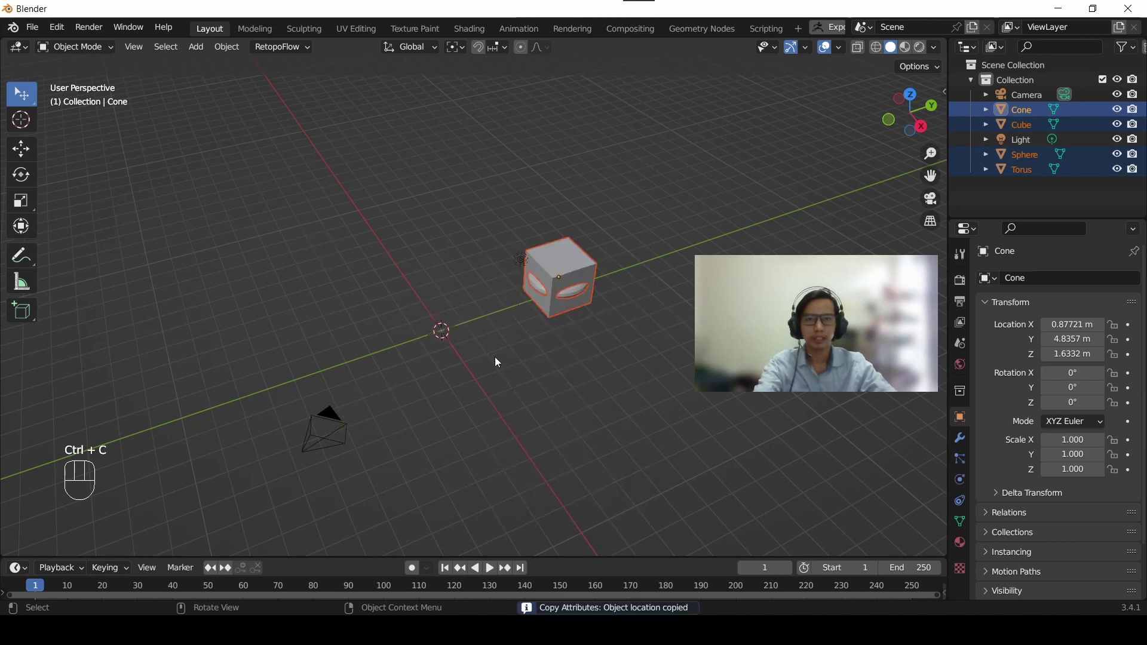